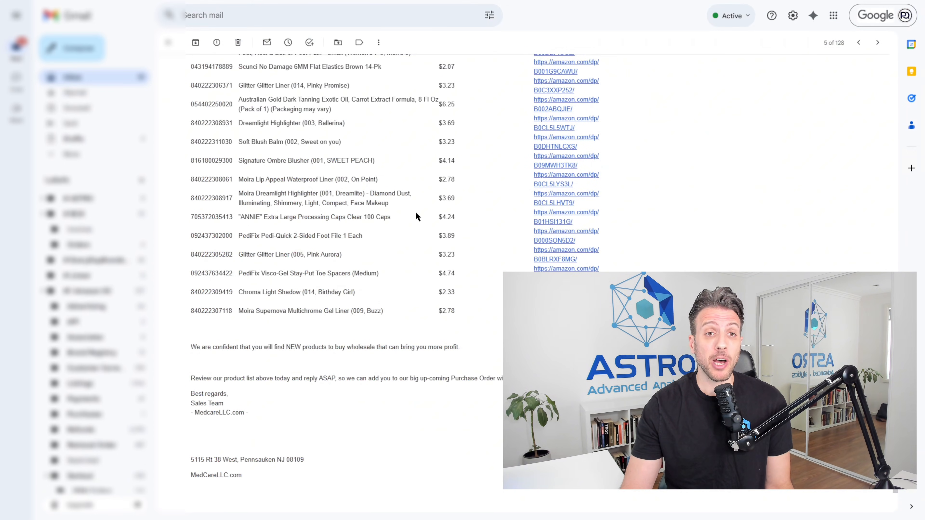
Step: Look through the wholesale product list in the supplier email, including item descriptions, unit costs and Amazon links
scroll(490, 307, up, 10)
scroll(491, 313, up, 10)
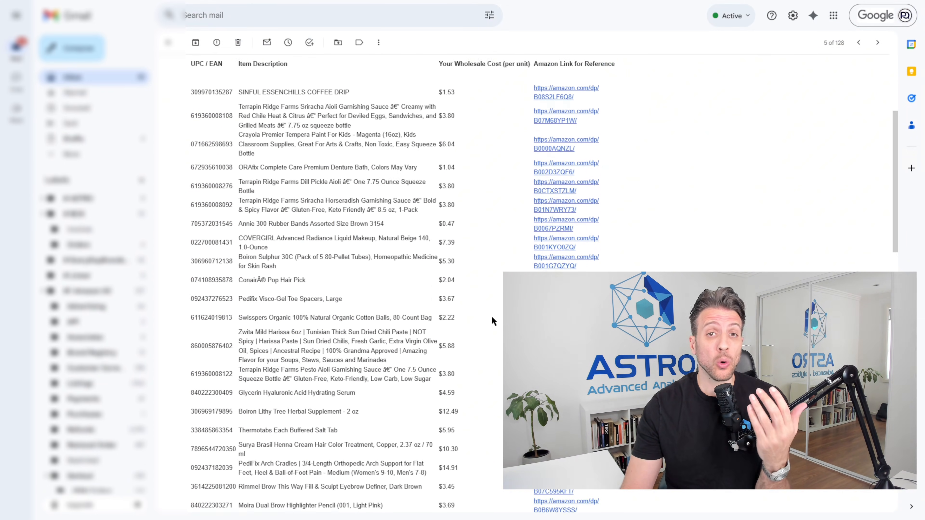
scroll(474, 324, down, 20)
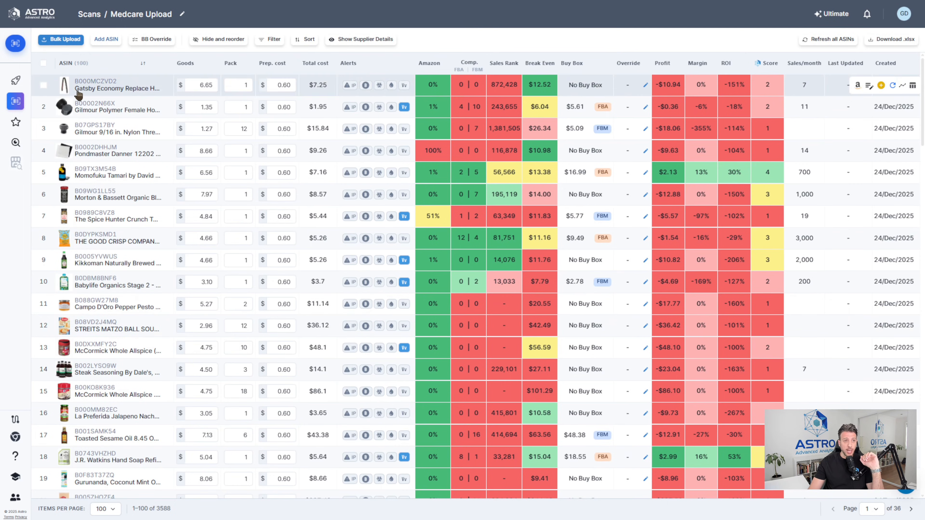
Step: Override the Buy Box price with the 180 day Buy Box average only for ASINs that currently have "No Buy Box"
mouse_move(95, 92)
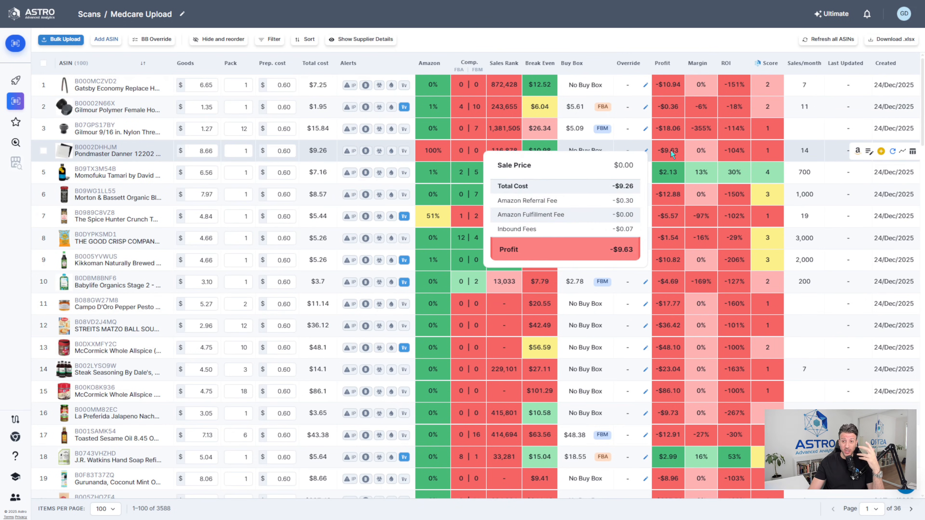
mouse_move(663, 181)
click(152, 38)
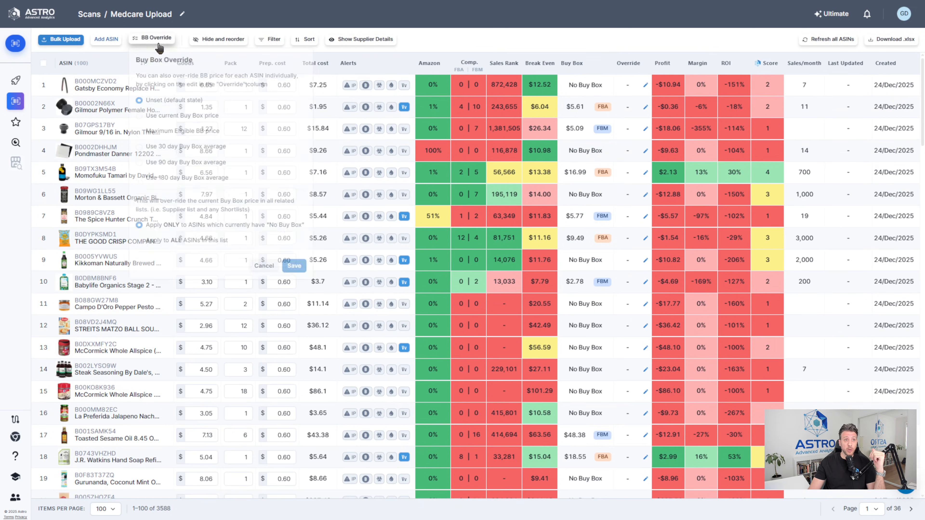
click(178, 184)
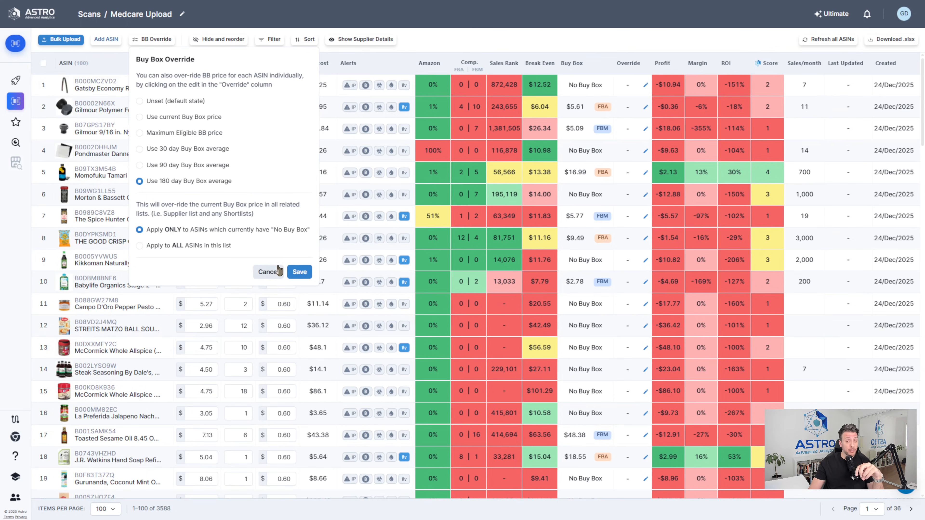
click(300, 276)
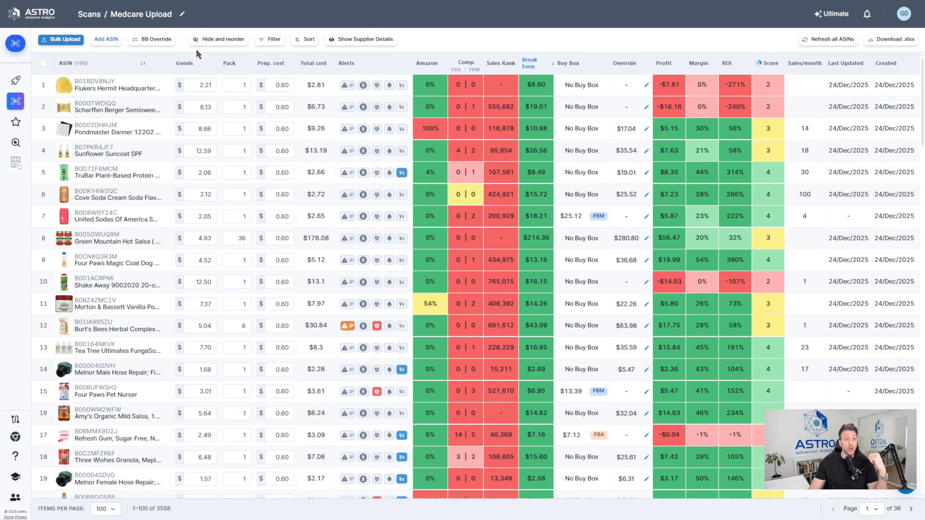
Step: Load the ASTRO preset filter "Low Sales-High ROI" for the Medcare Upload scan
click(266, 40)
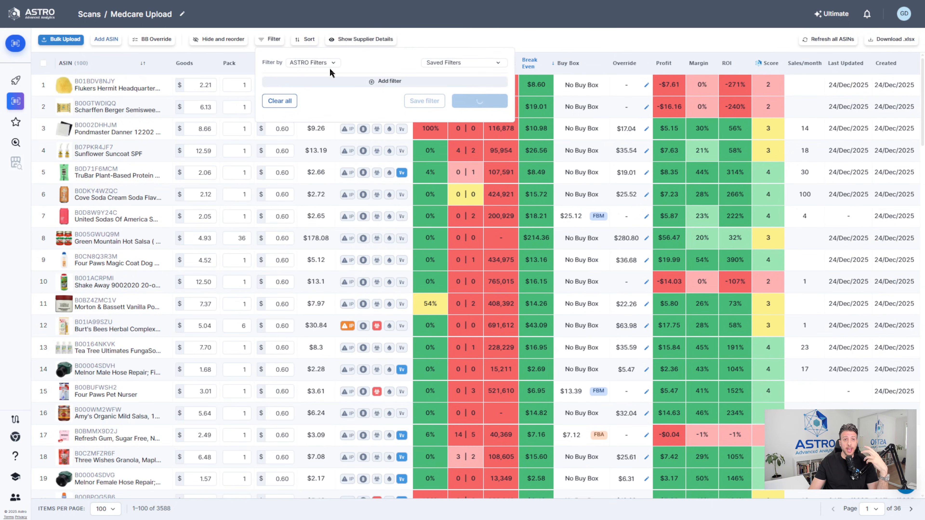
click(321, 64)
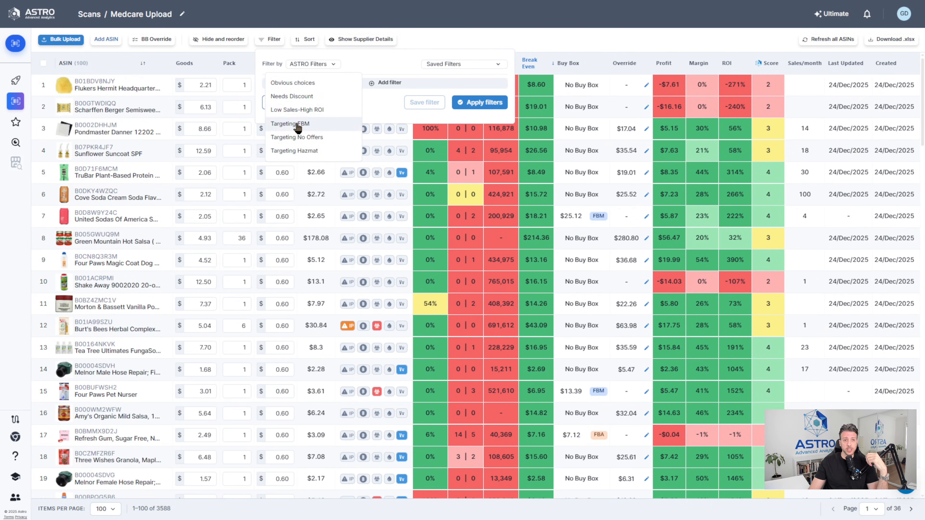
click(327, 110)
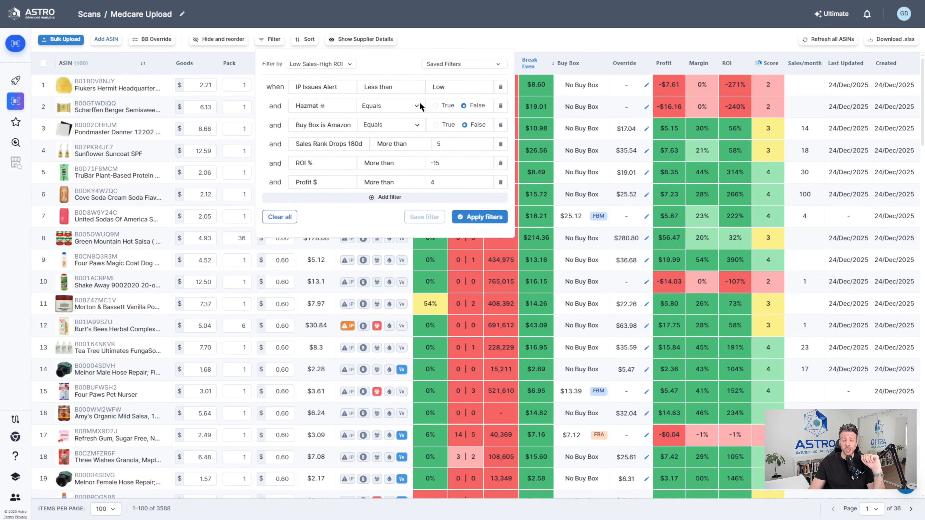
Step: Replace the Sales Rank Drops 180d field in the filter conditions with Sales Estimate (30d)
click(345, 149)
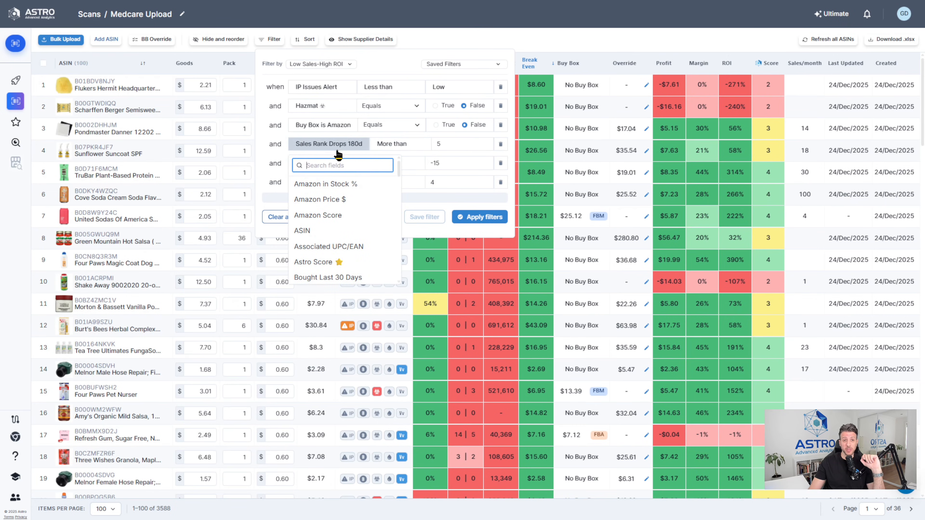
text(sales)
click(346, 185)
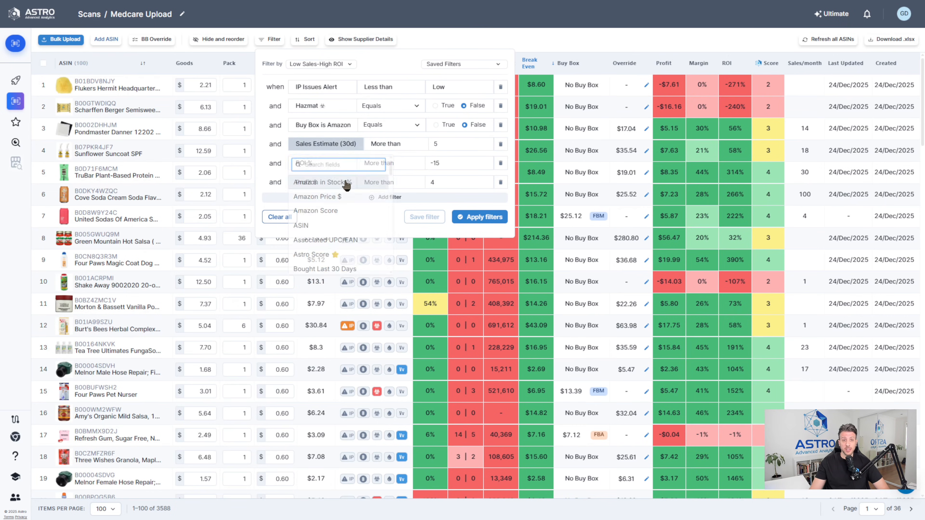
Step: Set the filter thresholds to ROI more than 25% and profit more than $3, and apply the filters
click(453, 141)
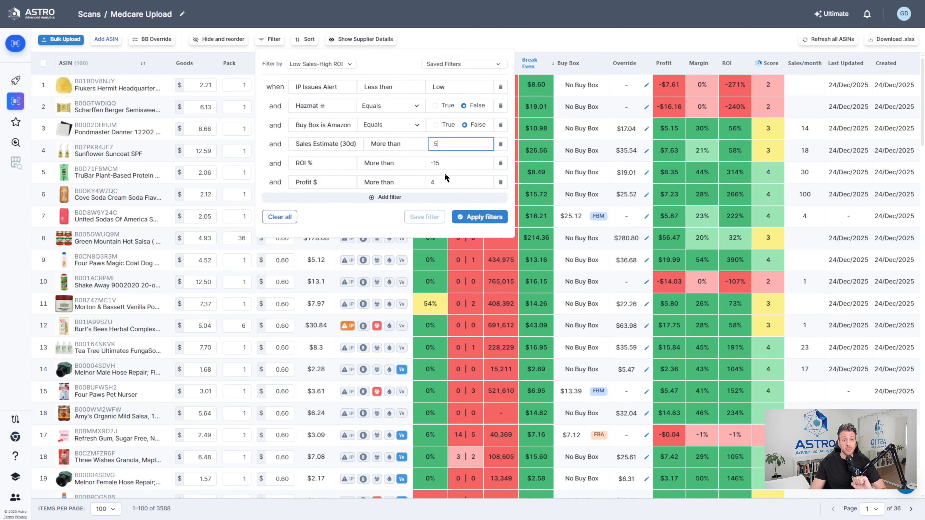
key(Tab)
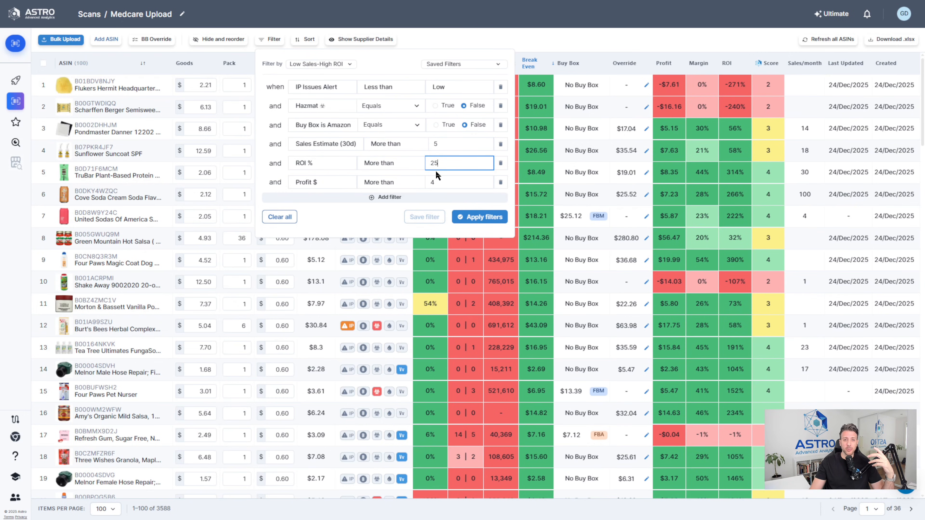
key(Tab)
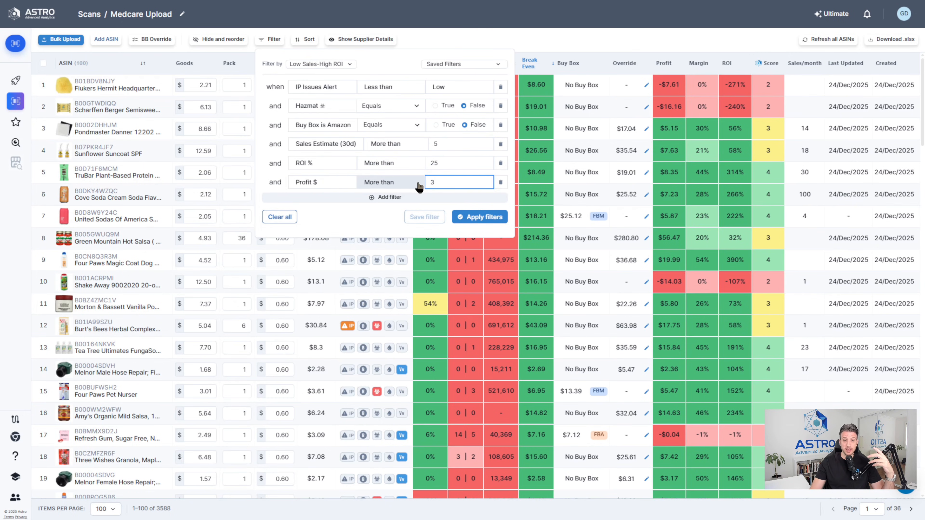
click(373, 214)
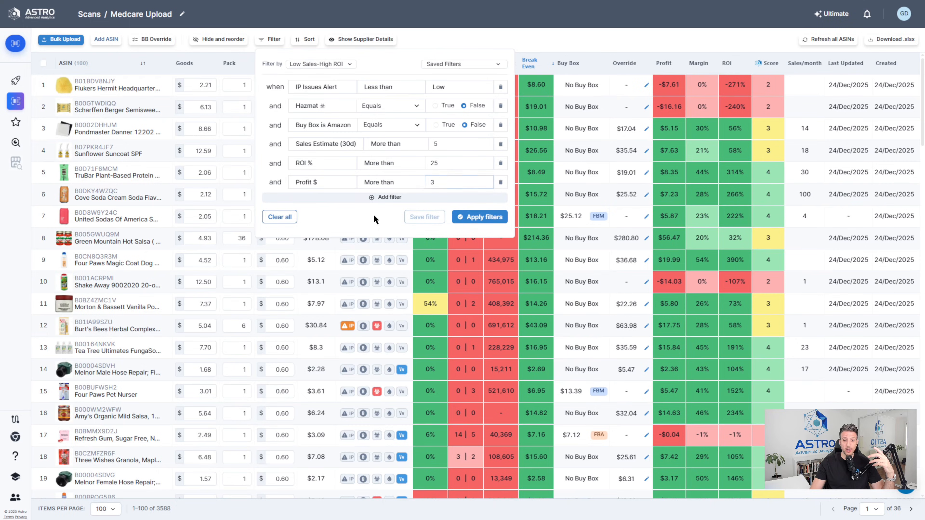
click(471, 218)
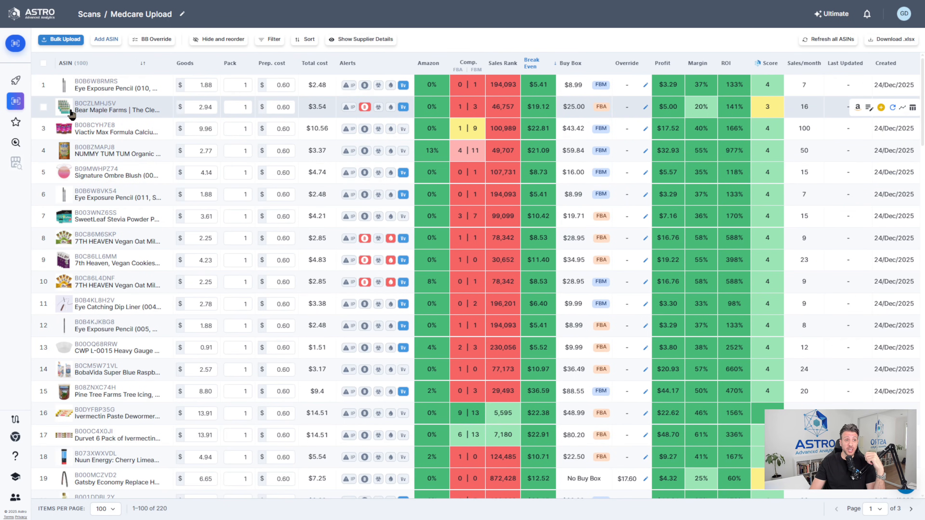
Step: Examine the price history chart and seller breakdown of the Bear Maple Farms soda product, and close it
click(901, 108)
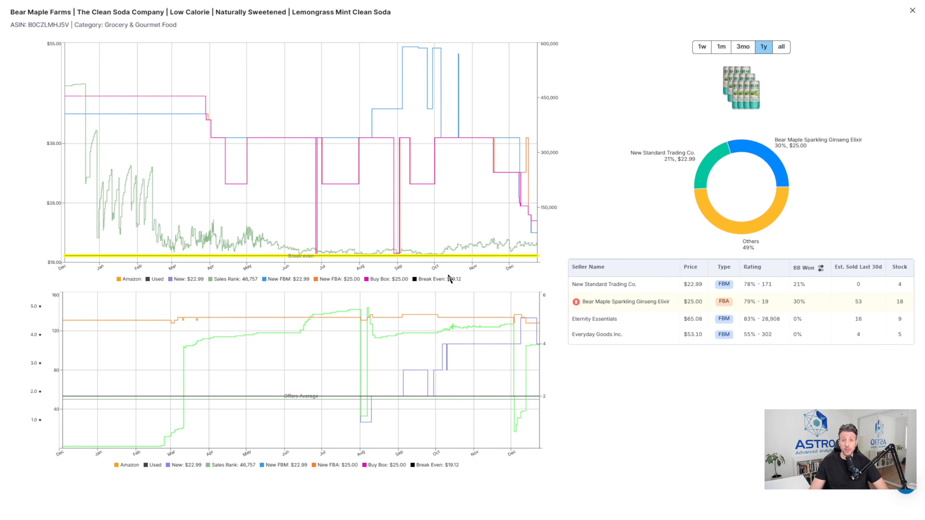
key(Escape)
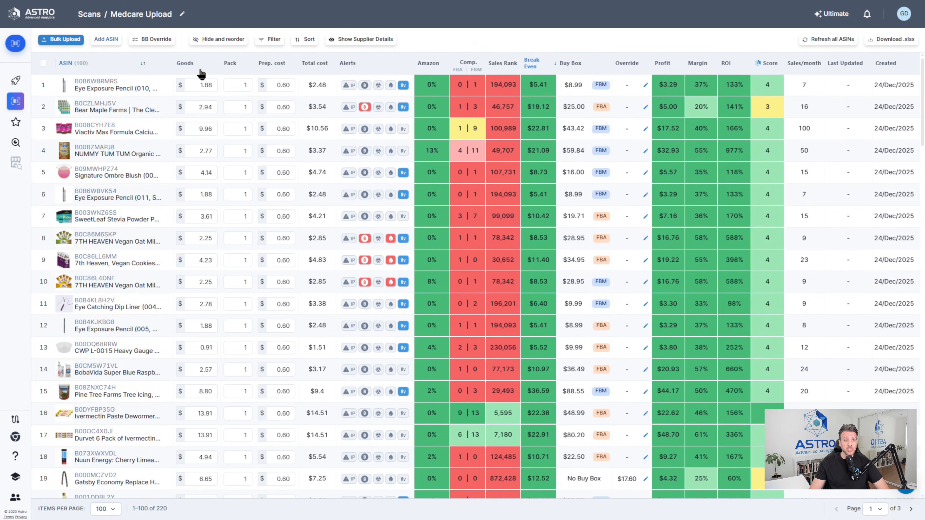
Step: Add a filter condition that Brand is a Seller equals False
click(271, 39)
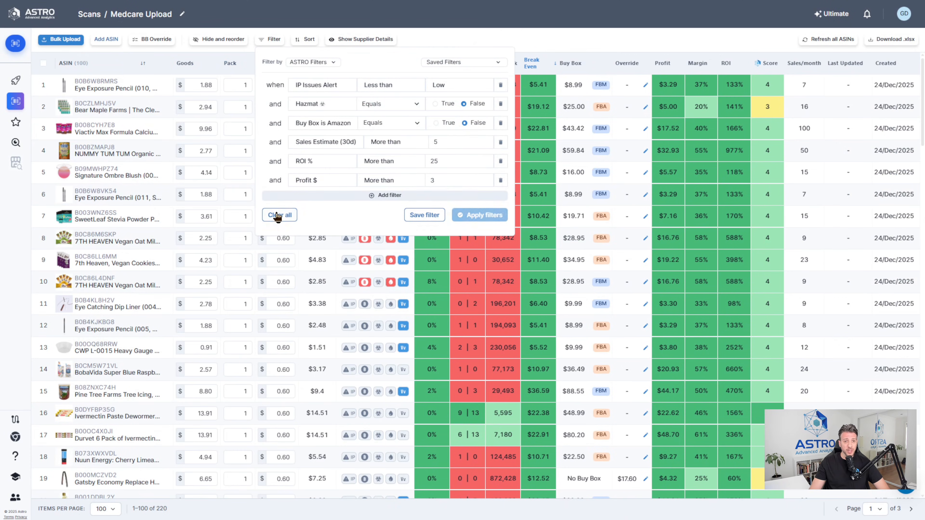
click(396, 196)
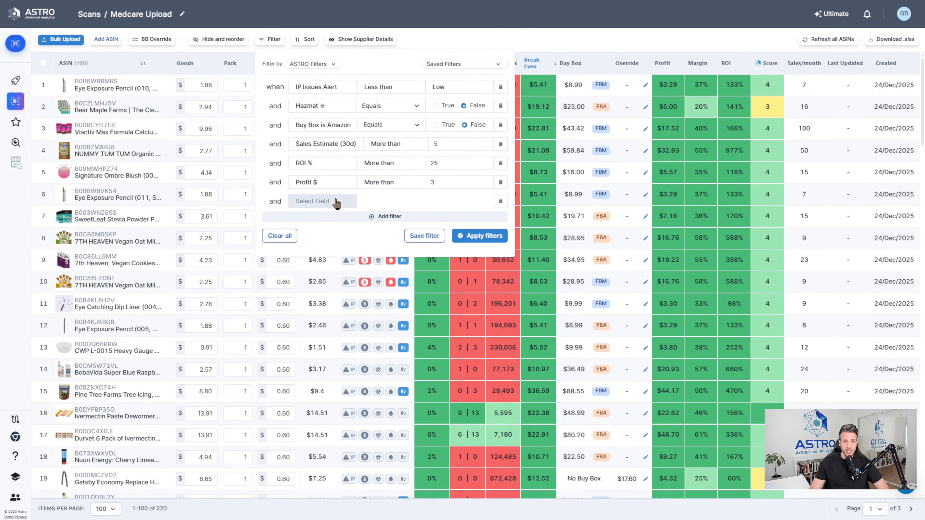
click(337, 202)
text(bran)
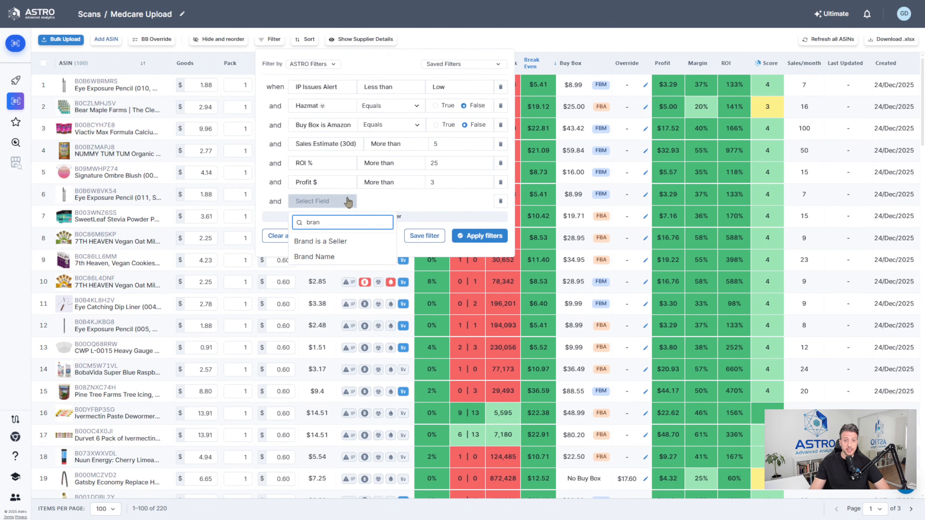
click(370, 242)
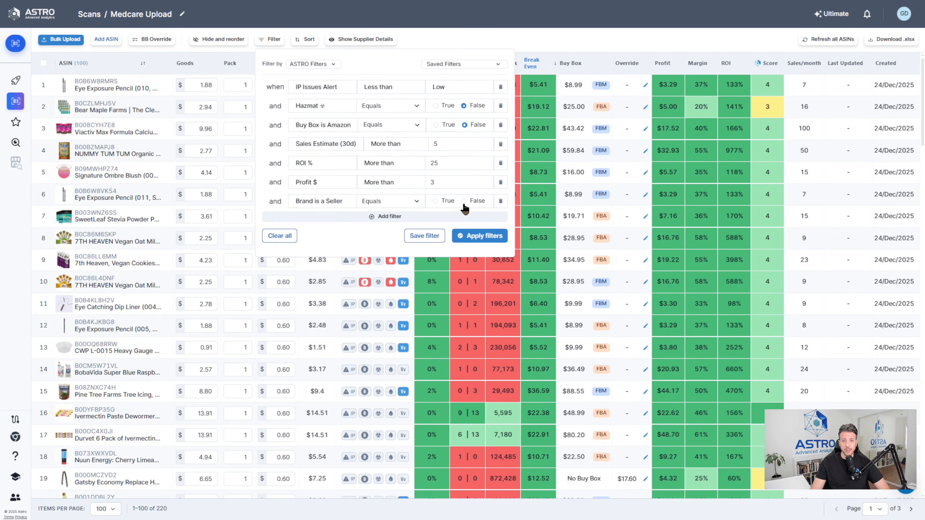
Step: Add a filter condition for FBA Offers less than 8, apply the filters and close the filter settings
click(345, 217)
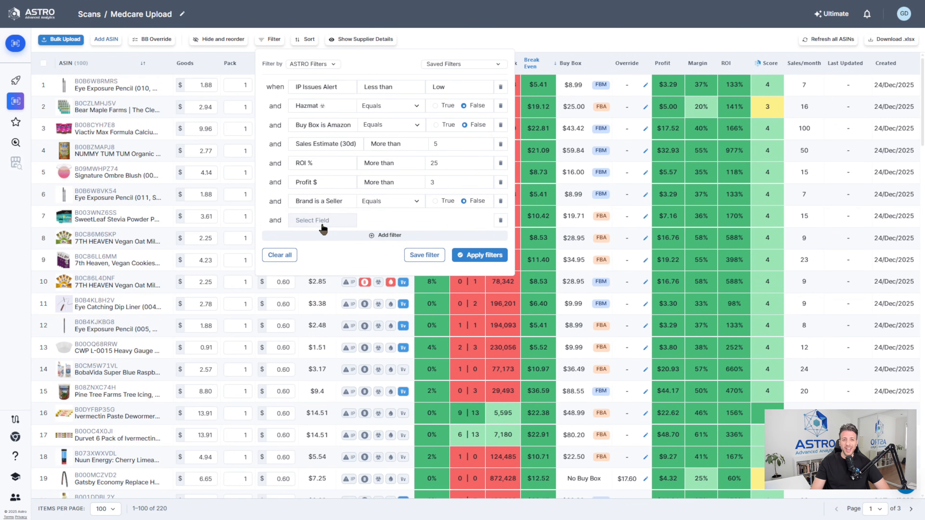
click(322, 223)
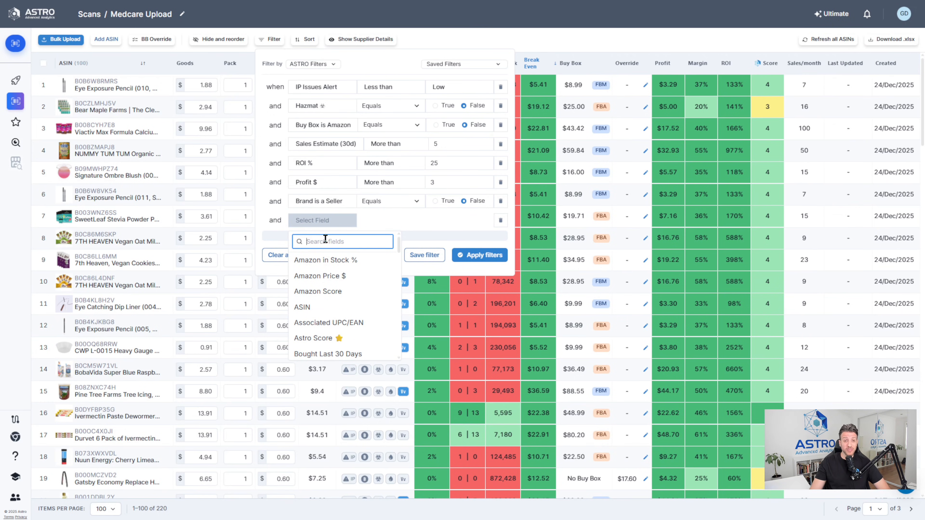
text(fba)
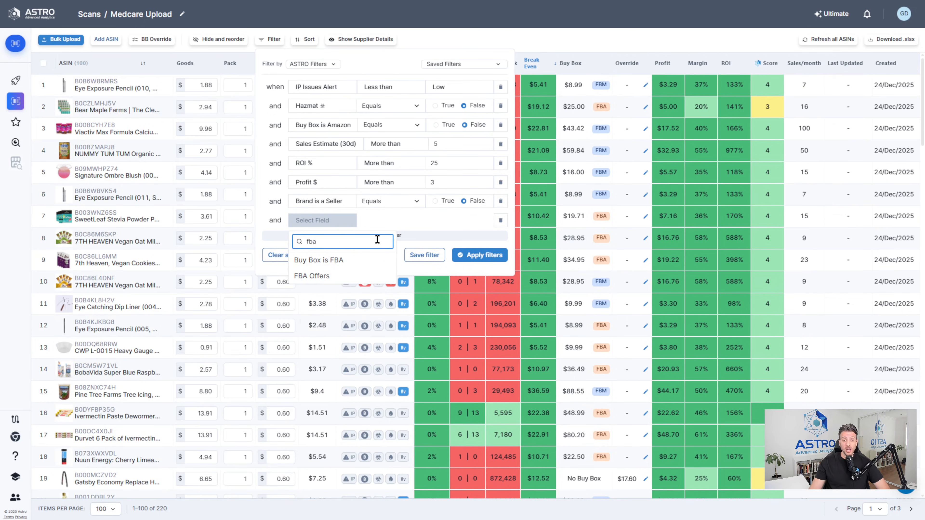
click(351, 276)
click(399, 221)
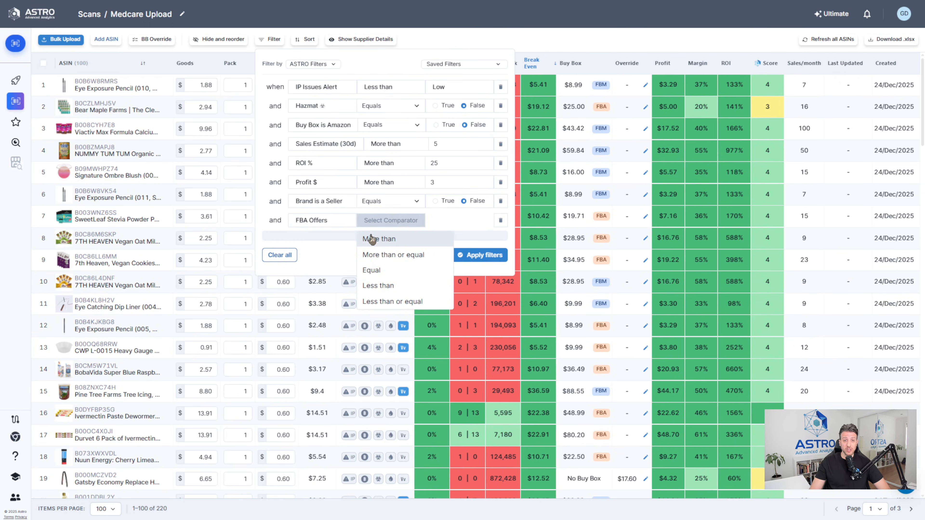
click(389, 288)
click(452, 220)
text(8)
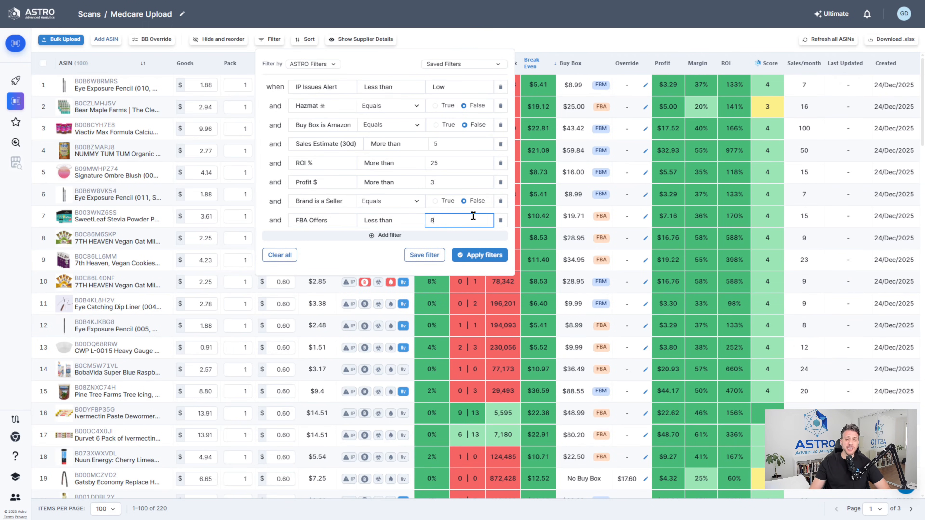
click(495, 255)
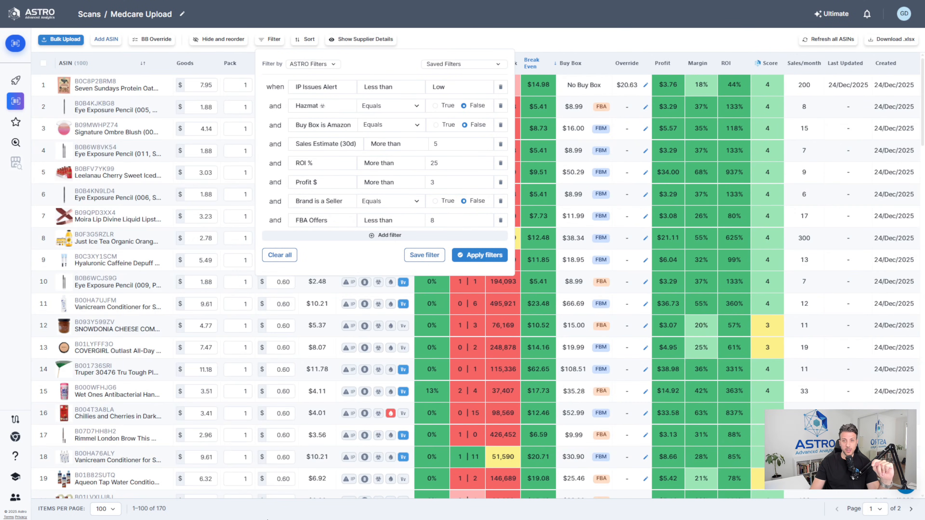
click(659, 26)
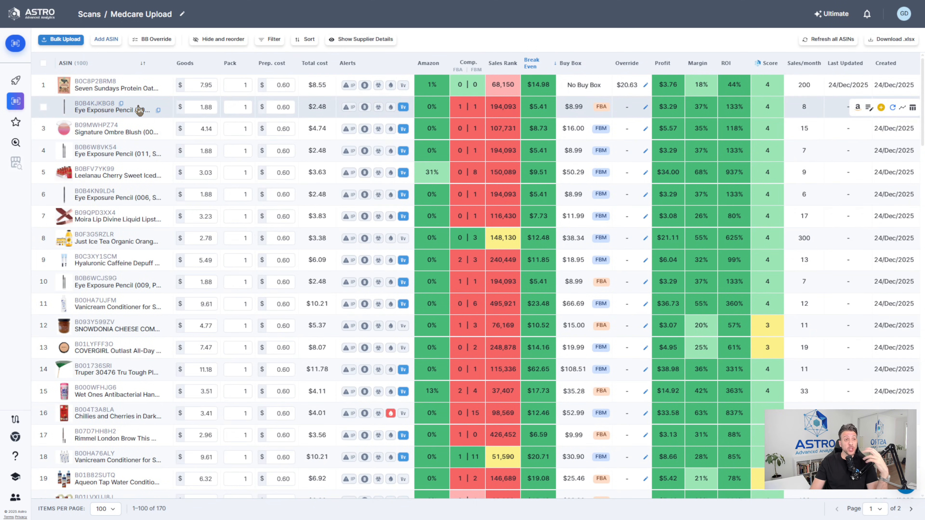
Step: Select all the filtered products and create a favorites shortlist named "medcare order" for them
click(43, 64)
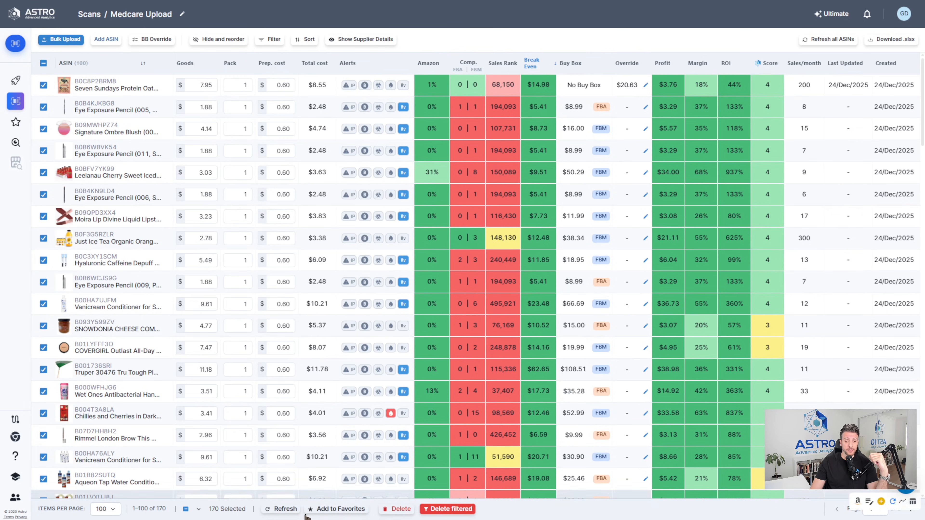
click(360, 513)
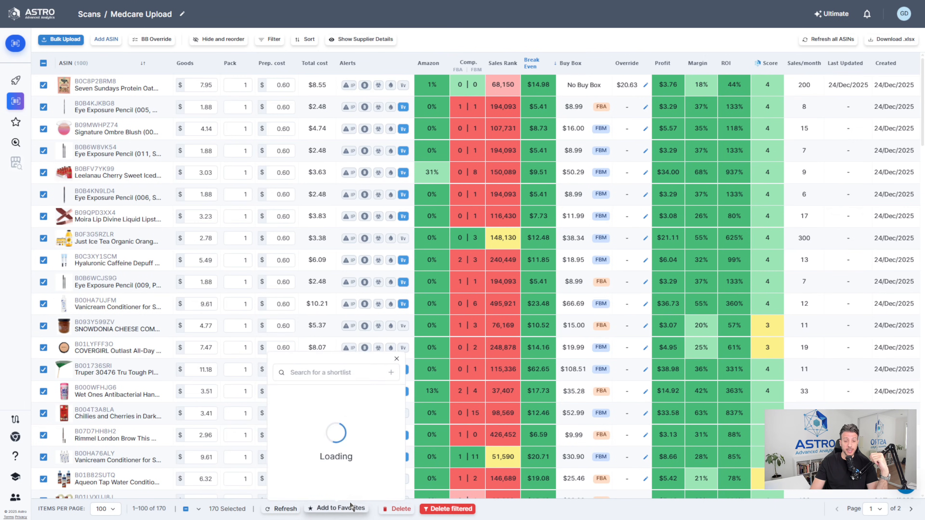
text(med)
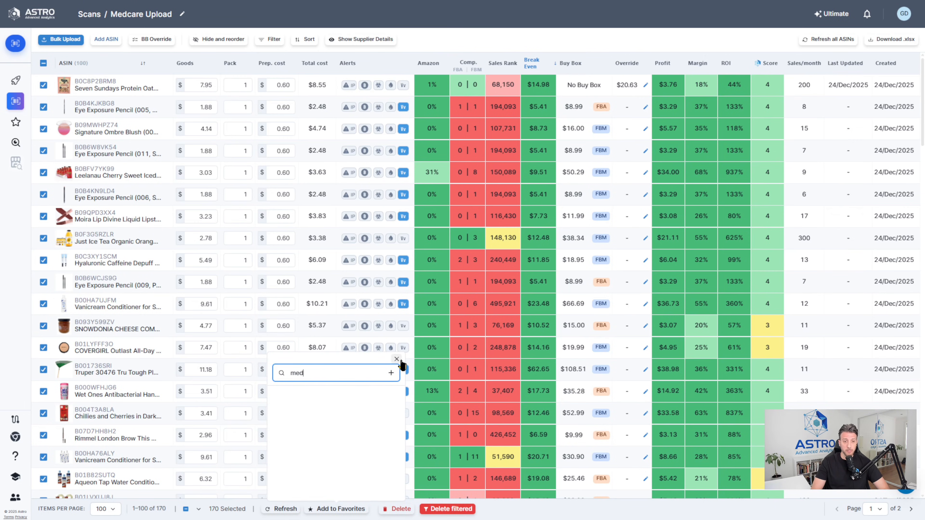
text(care )
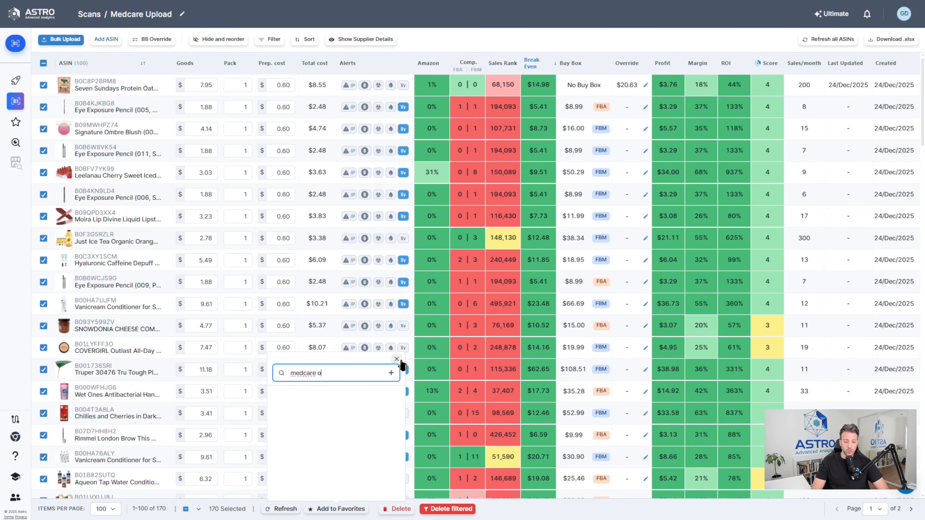
text(order)
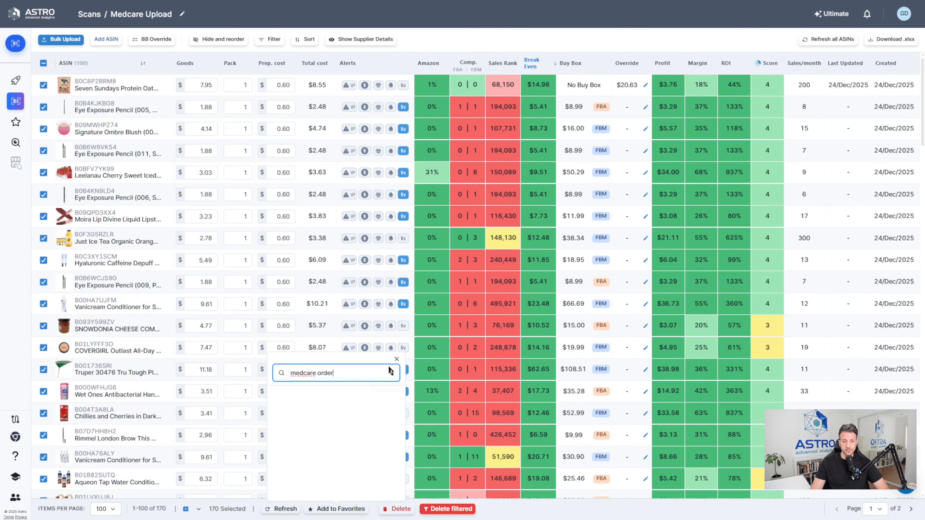
click(390, 372)
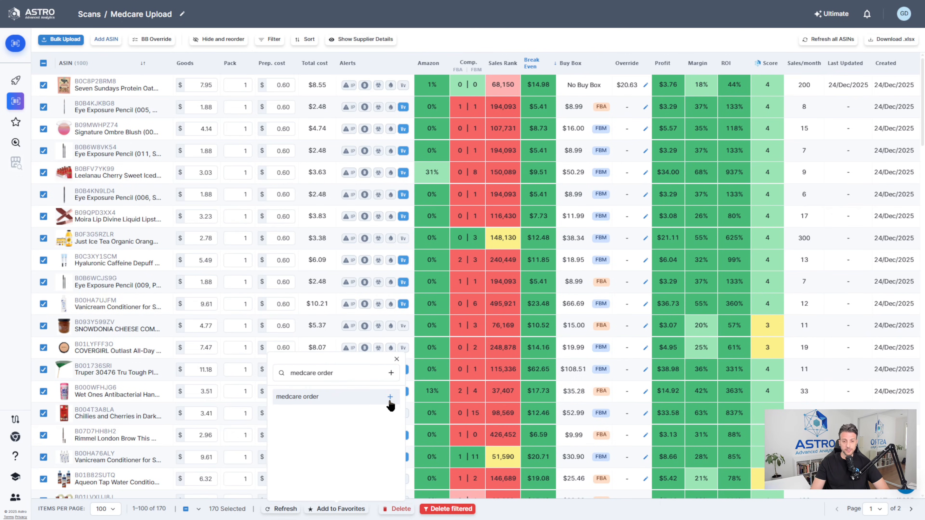
Step: Add the selected products to the "medcare order" favorites list and open that list
click(390, 398)
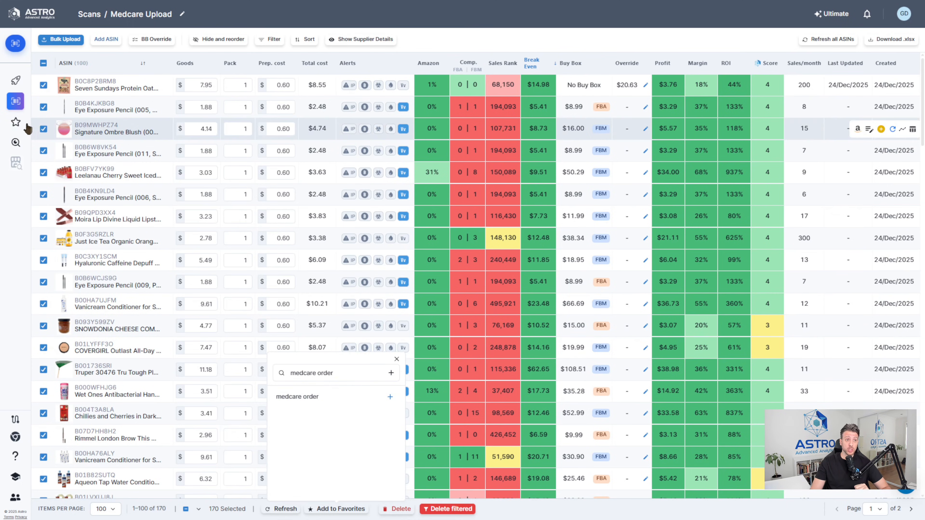
click(17, 123)
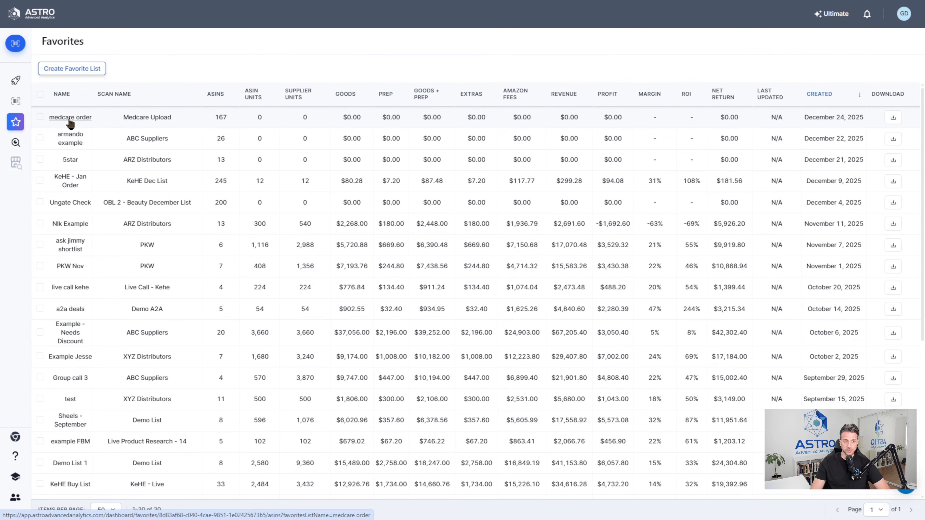
click(70, 118)
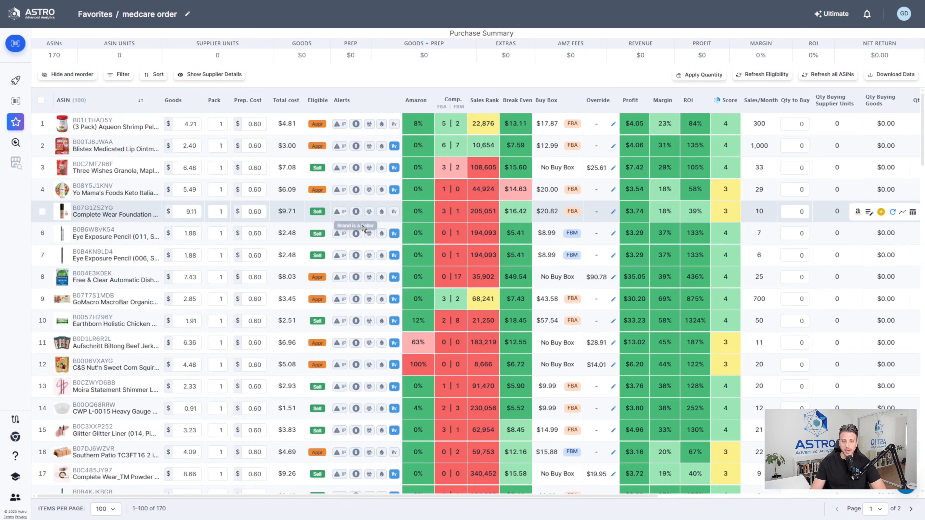
Step: Filter the favorites list to products whose Selling Restriction Equals Can Sell, and close the filter settings
scroll(363, 226, down, 16)
scroll(364, 229, up, 16)
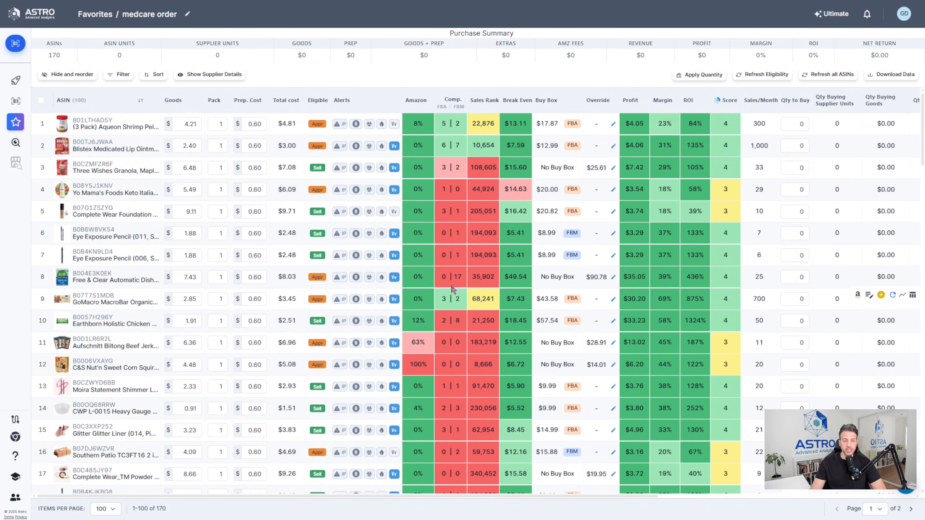
mouse_move(316, 130)
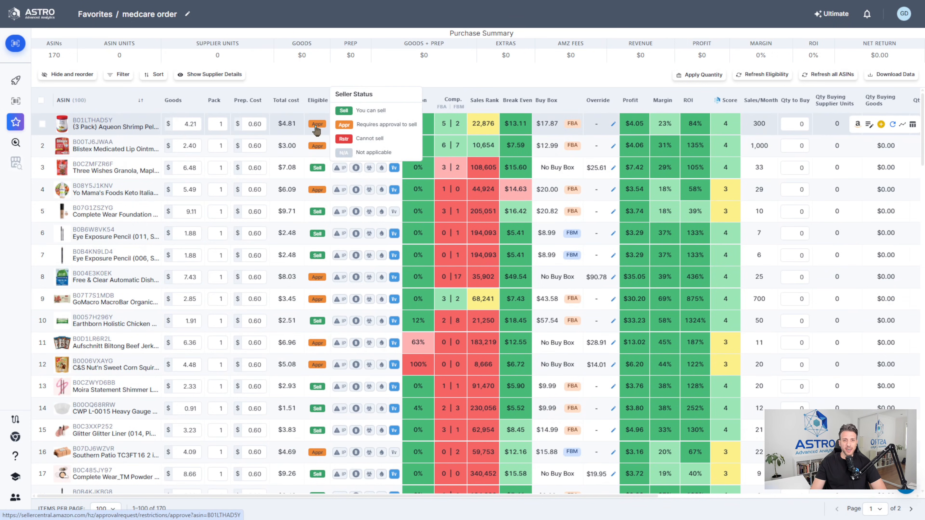
mouse_move(319, 171)
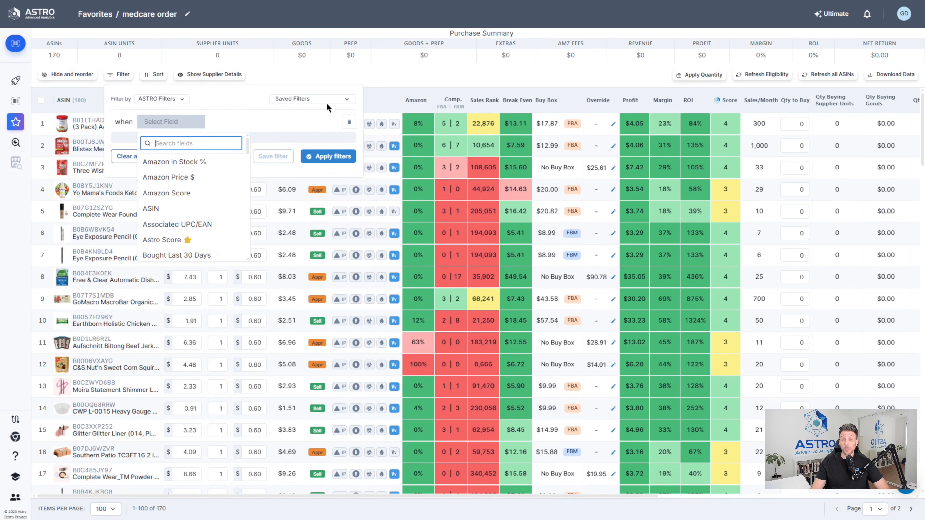
text(res)
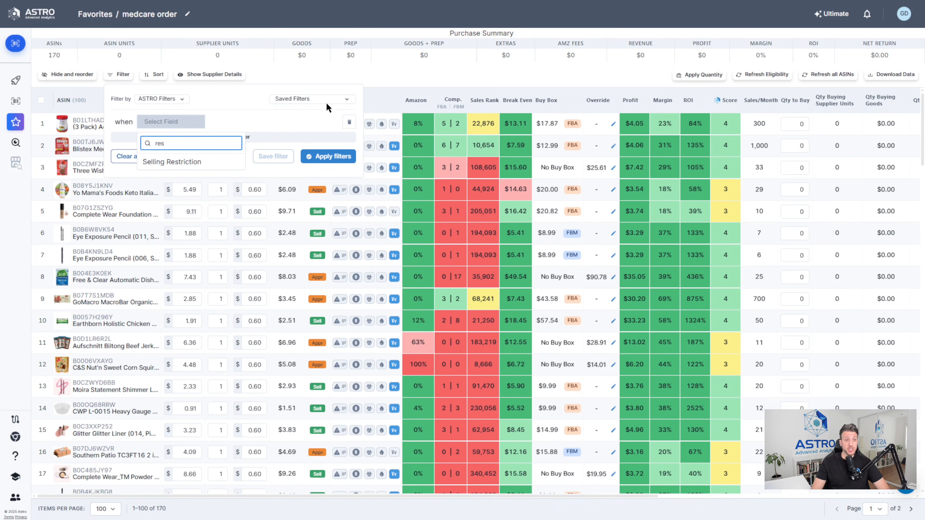
click(196, 161)
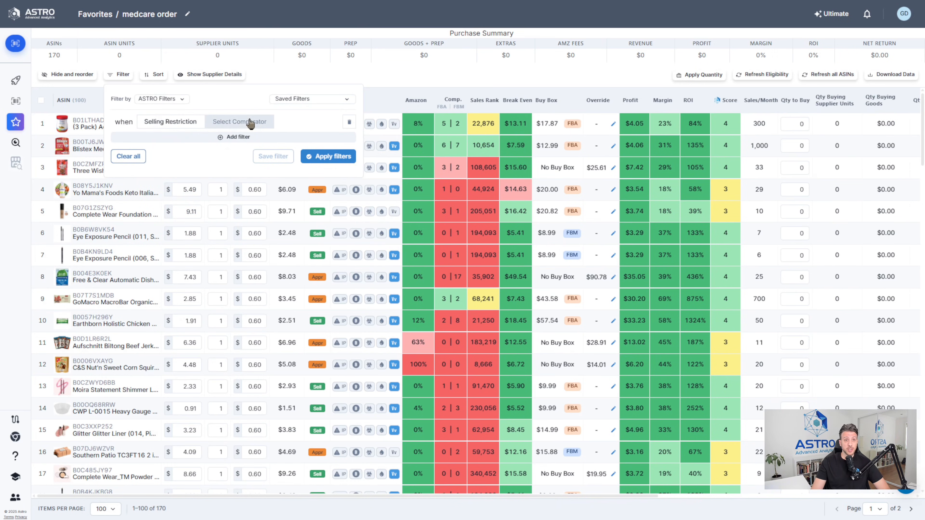
click(247, 122)
click(245, 142)
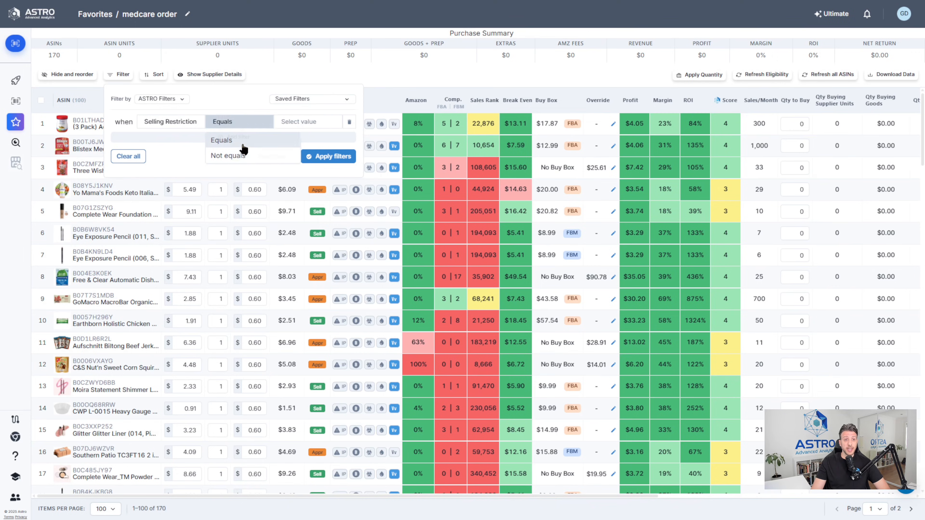
click(287, 122)
click(299, 140)
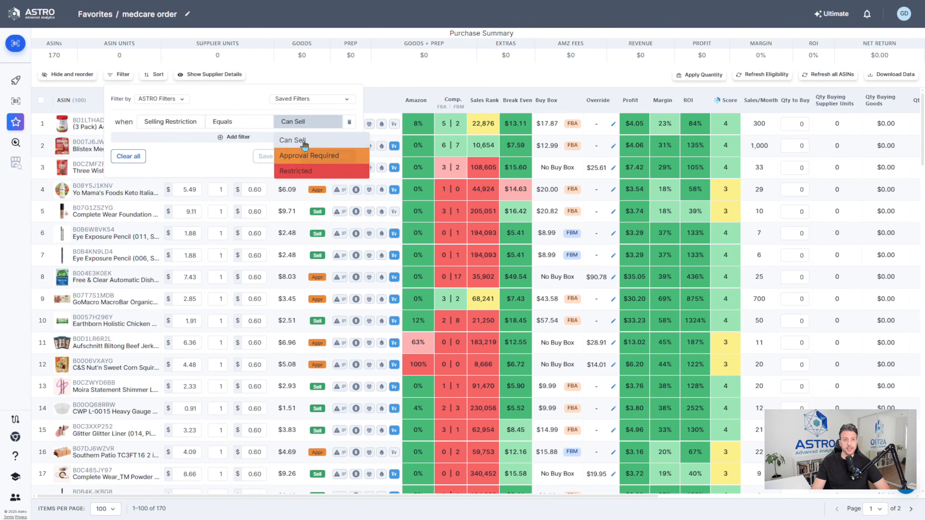
click(329, 159)
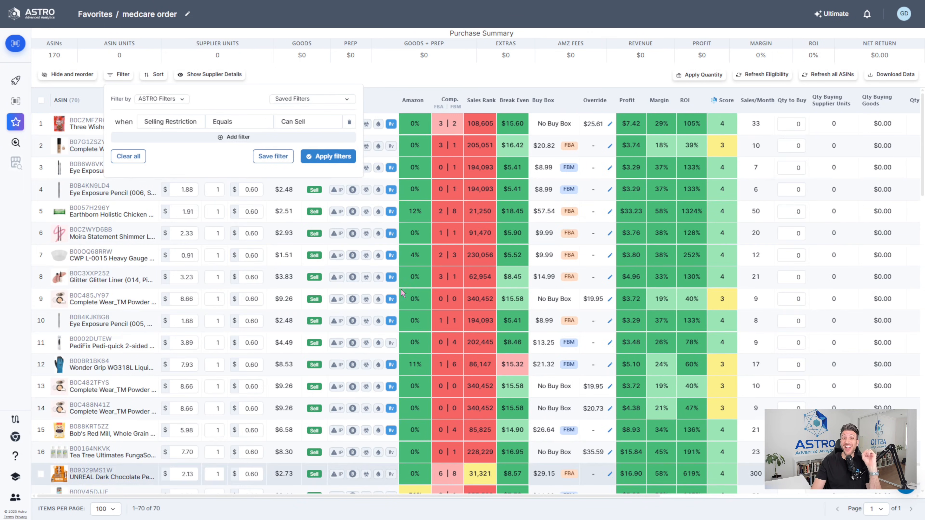
click(546, 77)
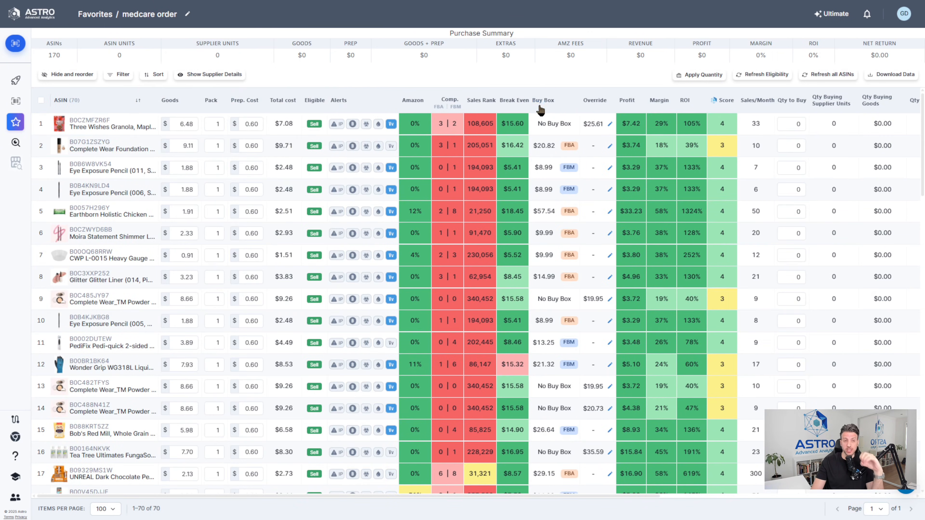
Step: Sort the filtered products by ROI from highest to lowest
mouse_move(732, 287)
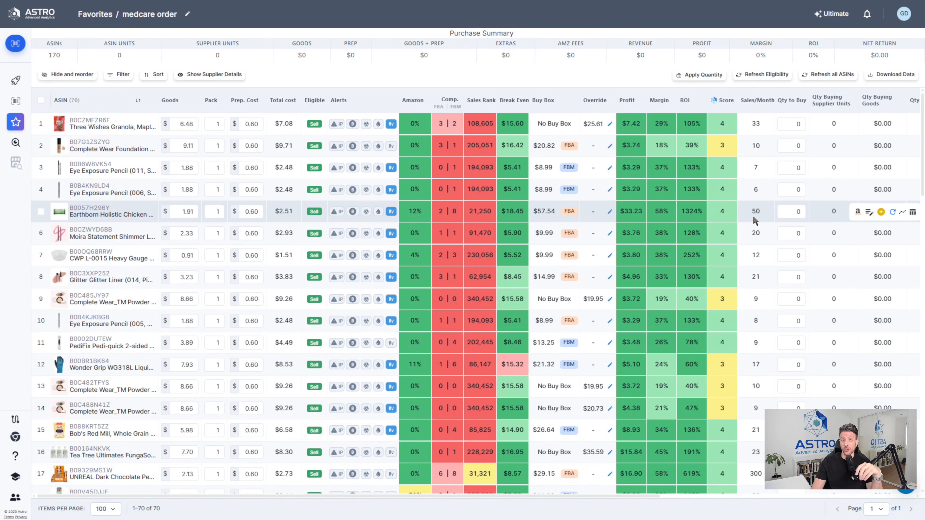
click(687, 102)
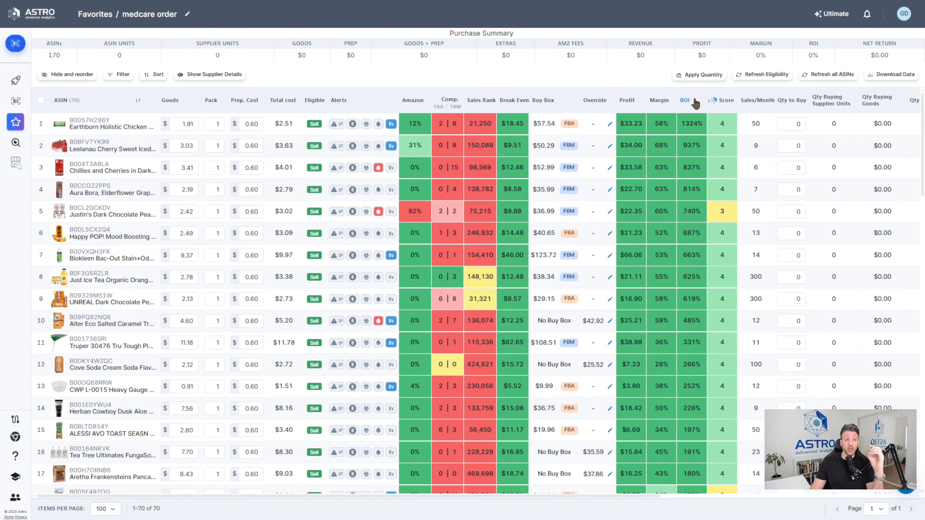
mouse_move(711, 127)
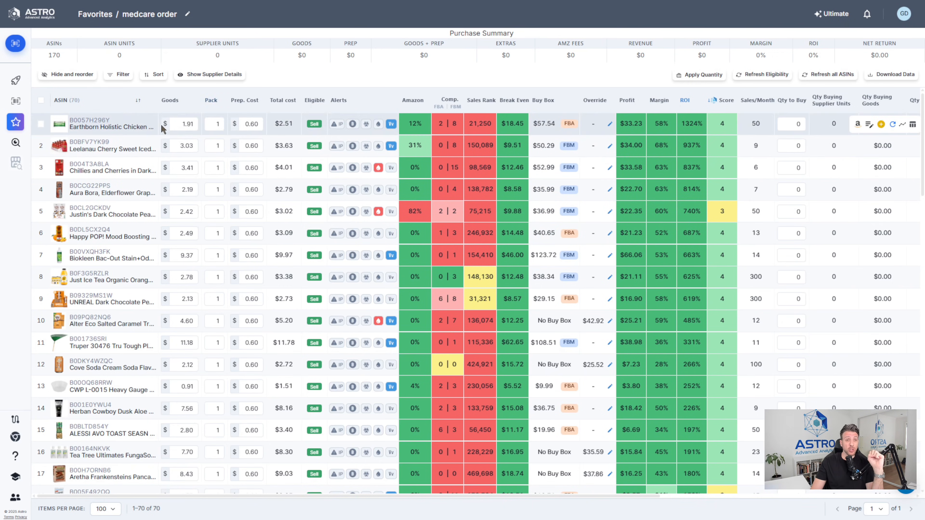
Step: Examine the Earthborn Holistic Chicken cat food's full title, price history, seller breakdown and profit figures
mouse_move(94, 136)
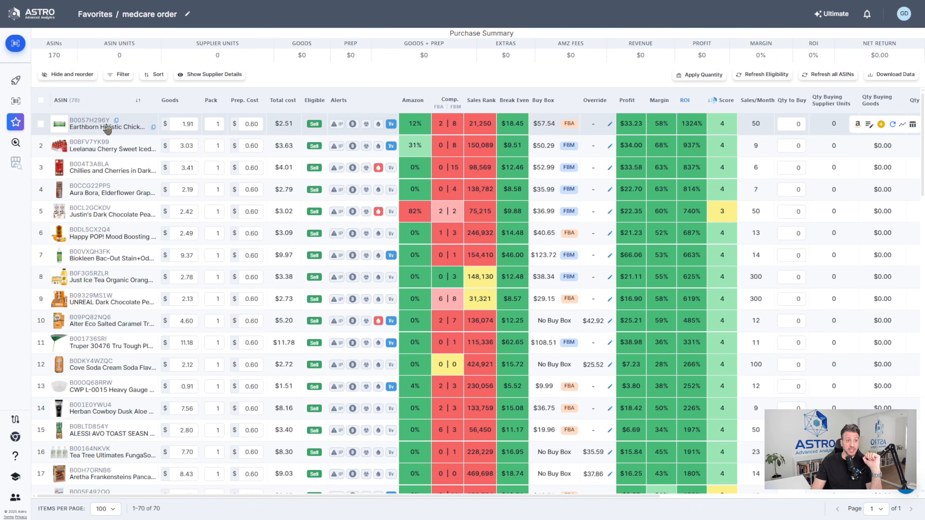
click(592, 124)
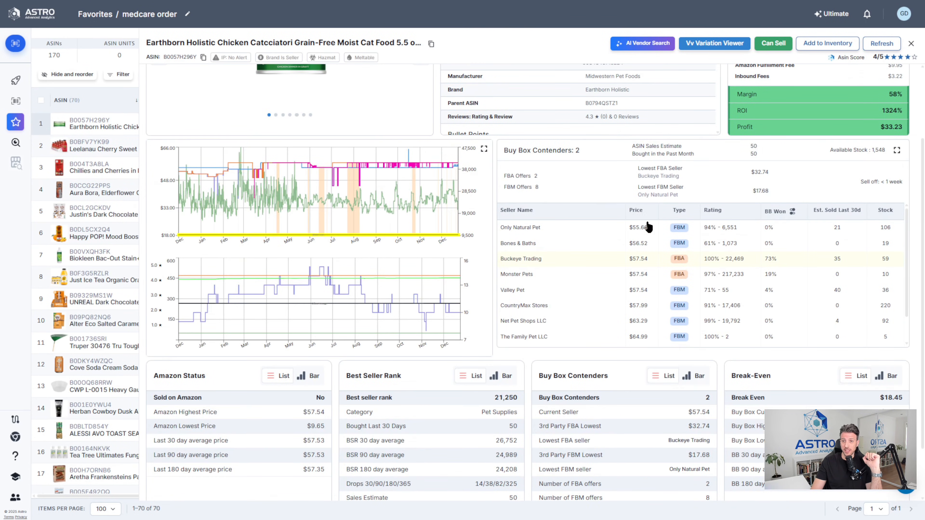
scroll(646, 225, up, 3)
scroll(593, 156, down, 4)
scroll(597, 153, up, 4)
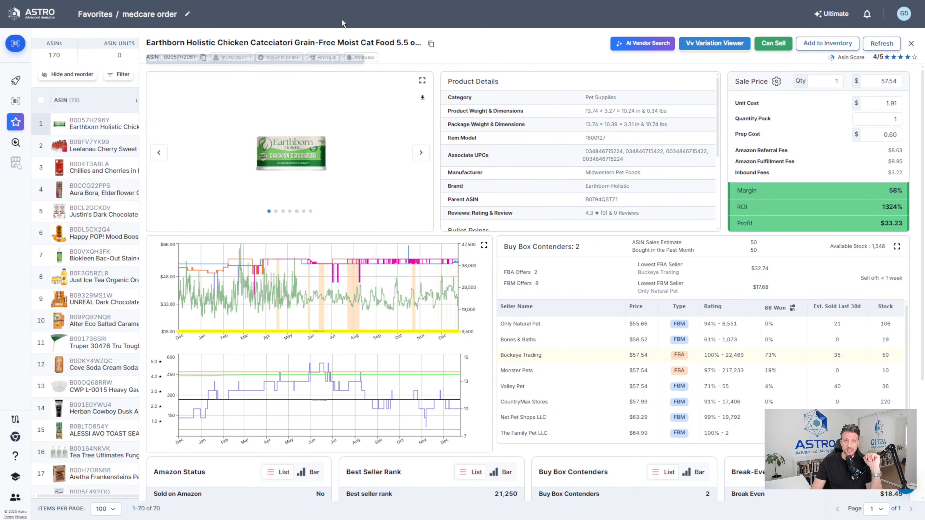
click(352, 46)
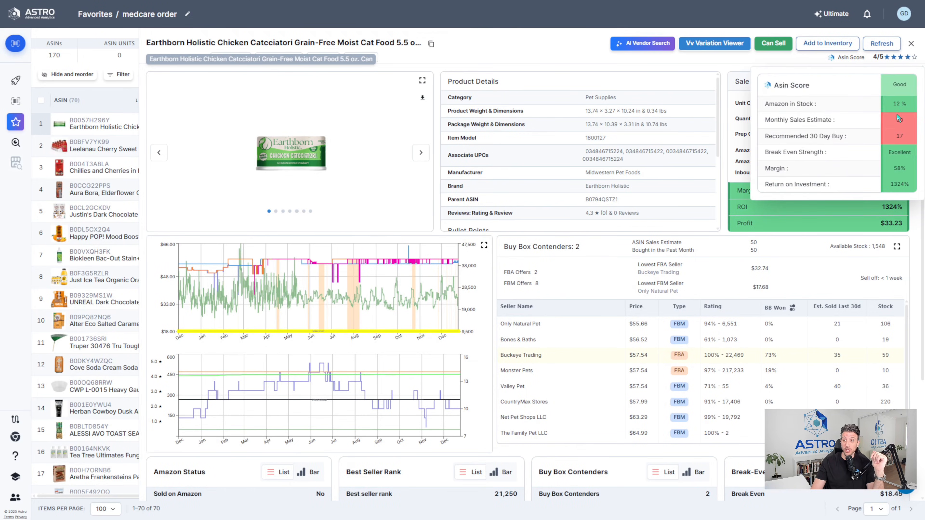
Step: Set the Earthborn cat food's quantity pack to 24, close its details and select its row in the list
double_click(894, 119)
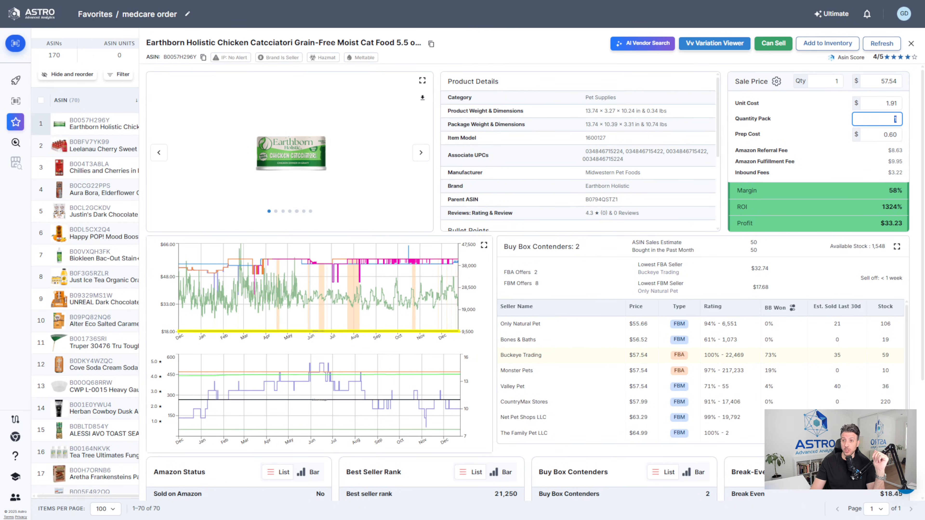
key(Return)
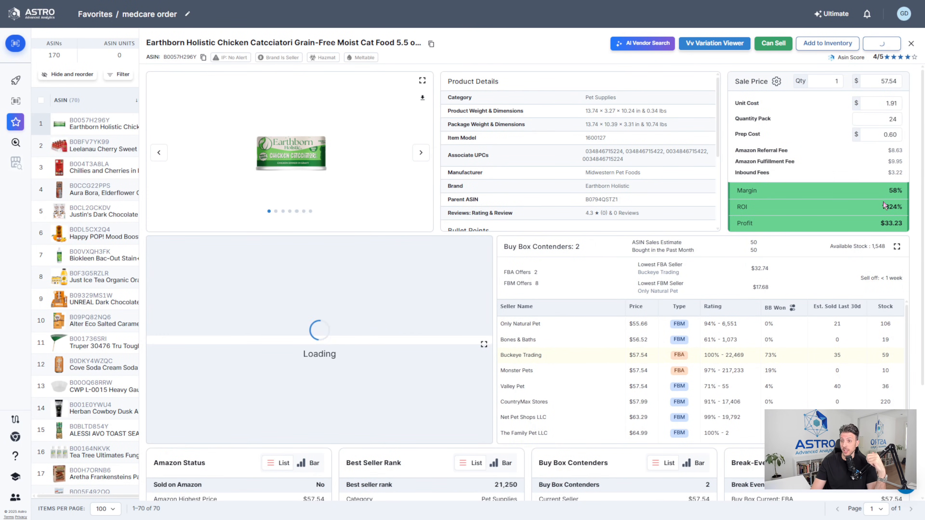
click(911, 44)
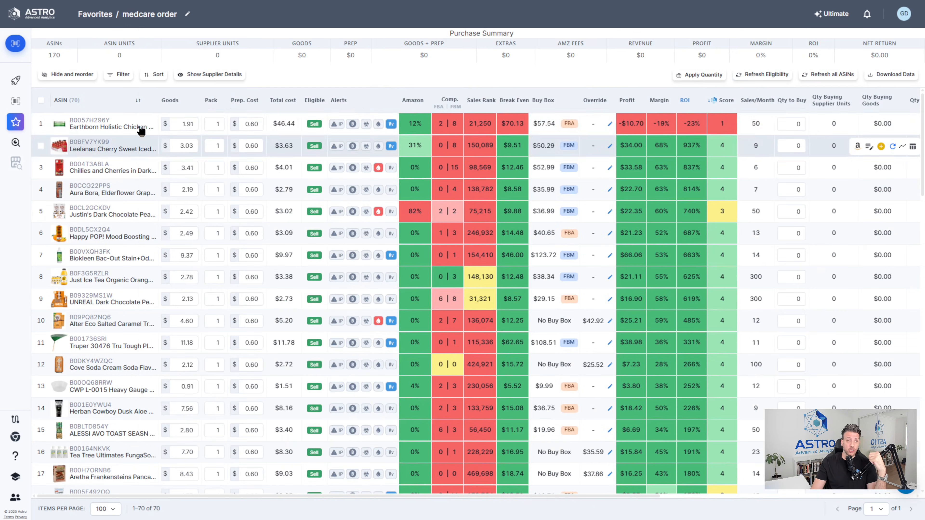
click(41, 125)
Step: Set the pack quantity to 12 for the Leelanau Cherry Sweet Iced Tea and 24 for the Earthborn cat food
mouse_move(87, 156)
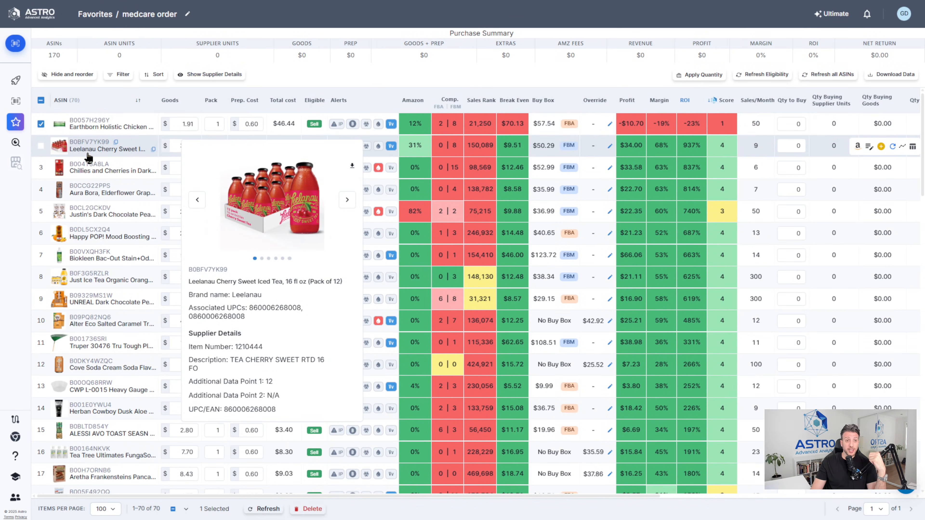
double_click(217, 147)
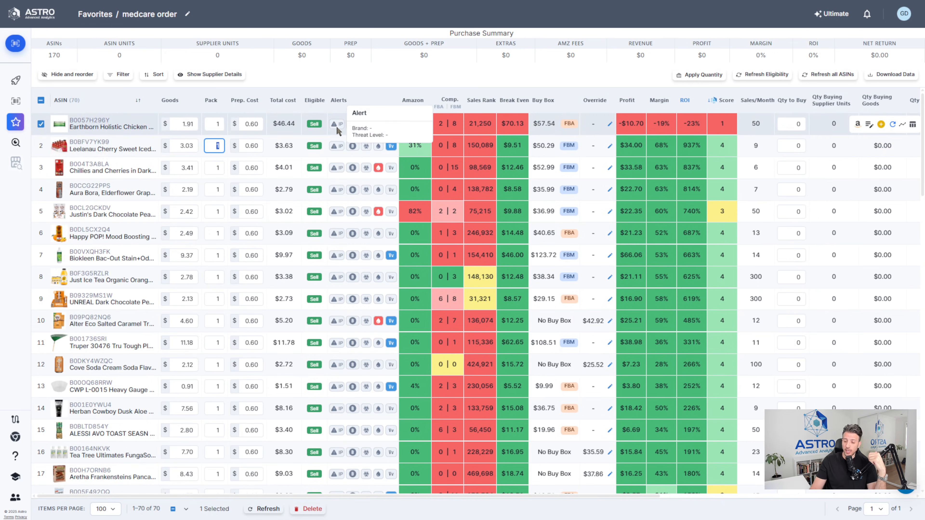
text(12)
key(Return)
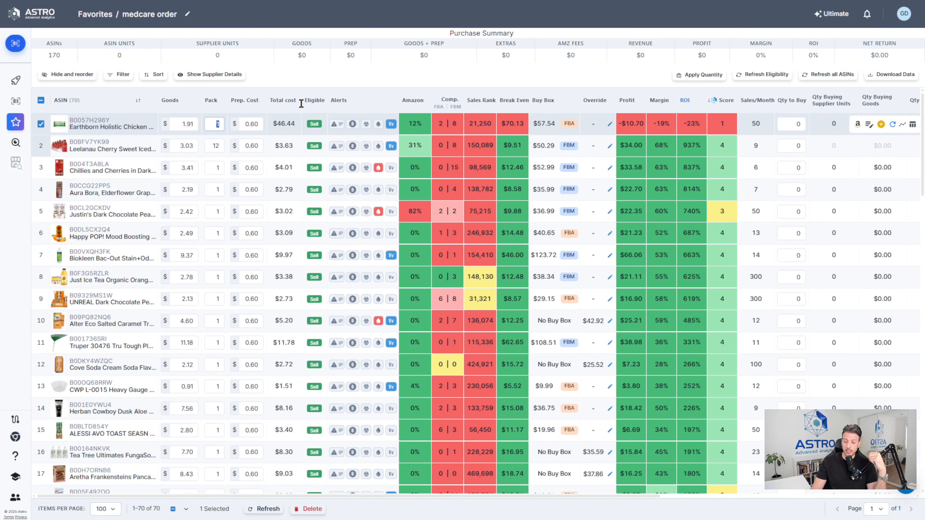
text(24)
key(Return)
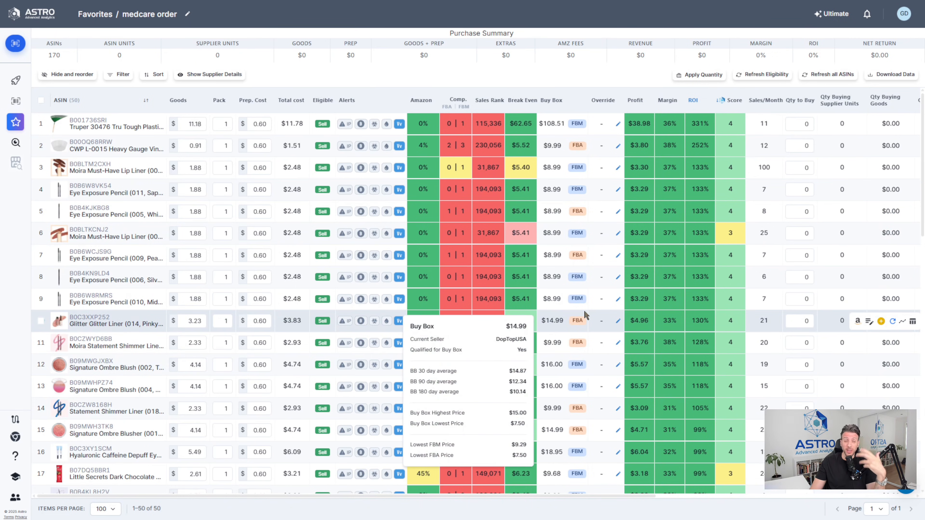
Step: Open the Truper plastic leaf rake's details, examine its enlarged one-year price history chart, and close the chart
click(92, 125)
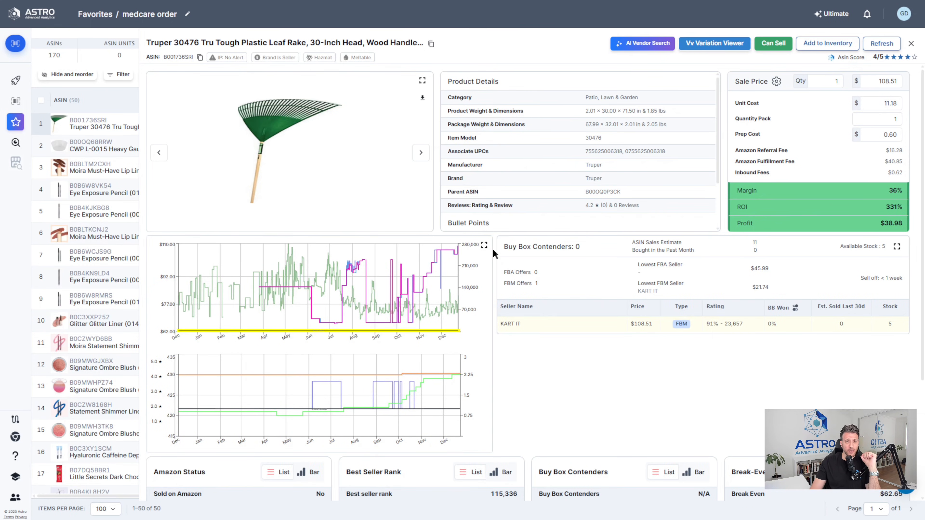
click(485, 245)
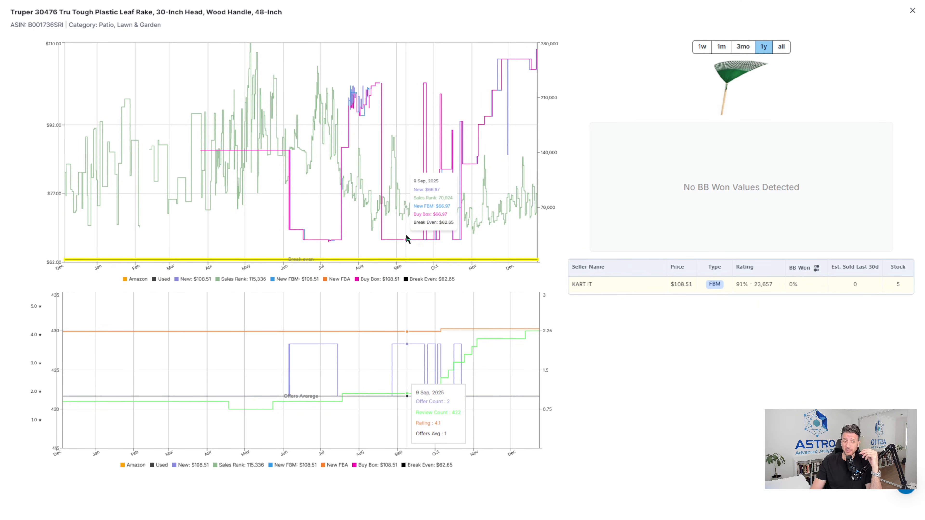
click(912, 10)
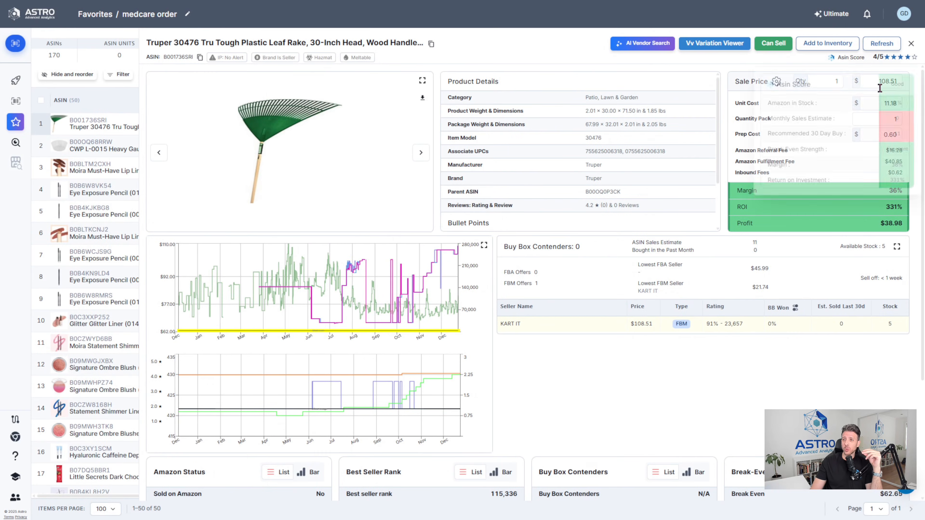
Step: Try a sale price of $67 for the Truper leaf rake
double_click(877, 80)
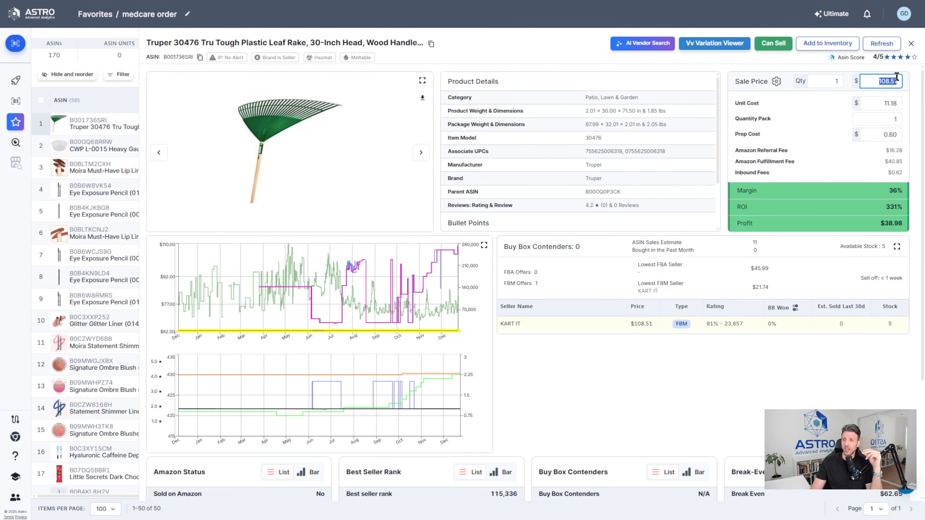
text(67)
click(906, 73)
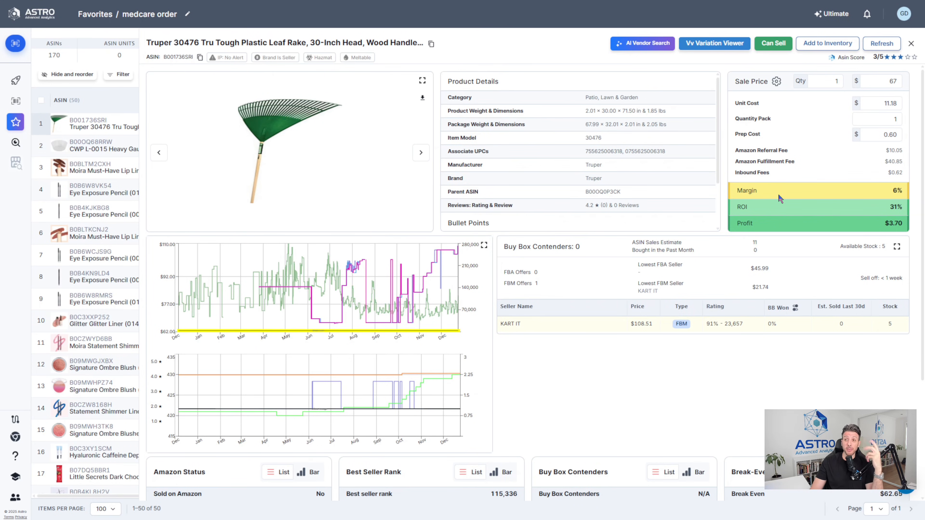
Step: Set the Truper leaf rake's sale price to $80 and close its details
drag(892, 79, 906, 83)
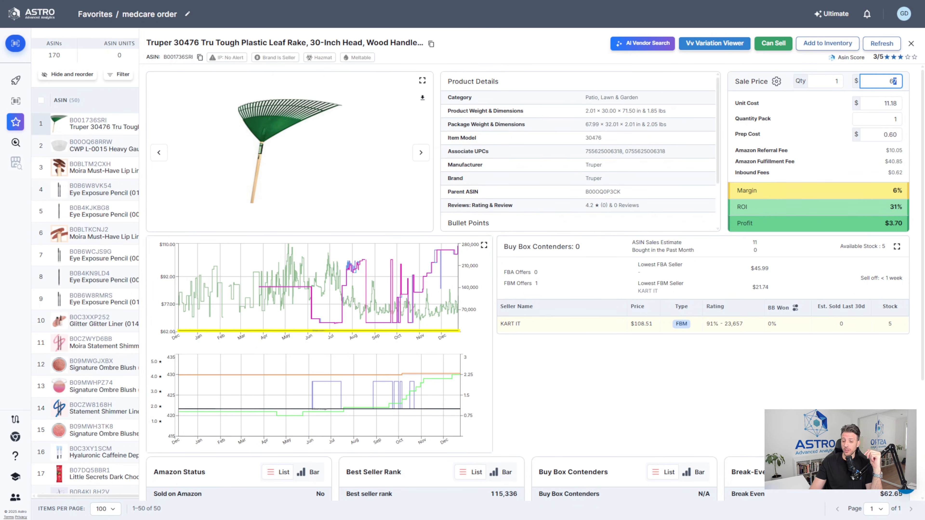
key(Return)
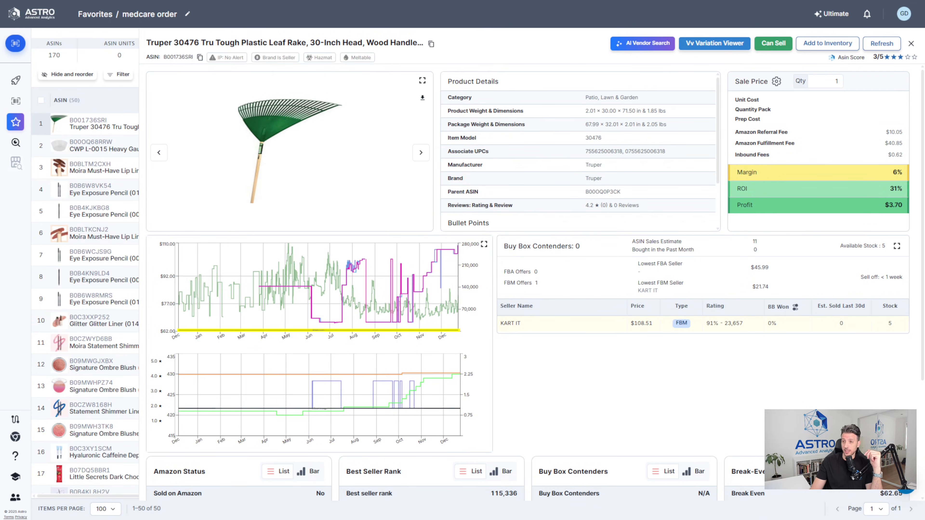
click(911, 44)
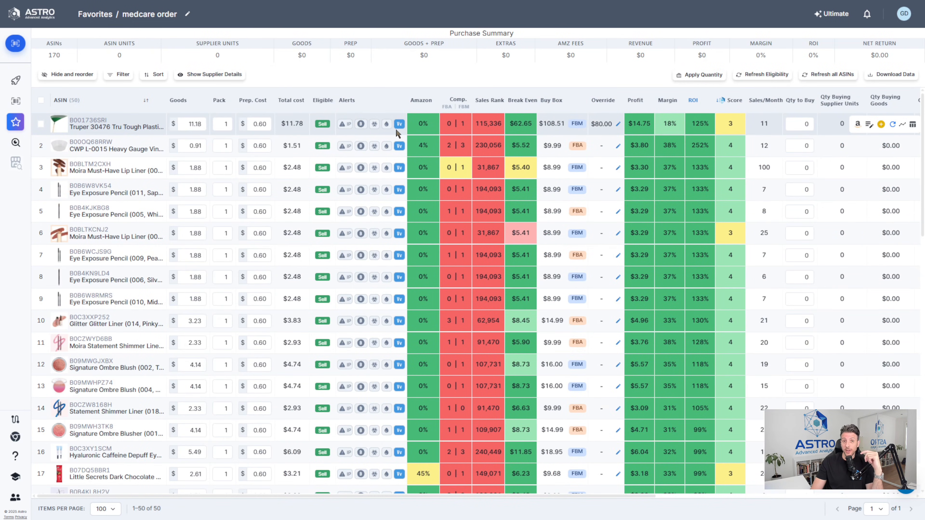
Step: Examine the offers, sales and buy box prices of the Truper leaf rake's variations
mouse_move(402, 127)
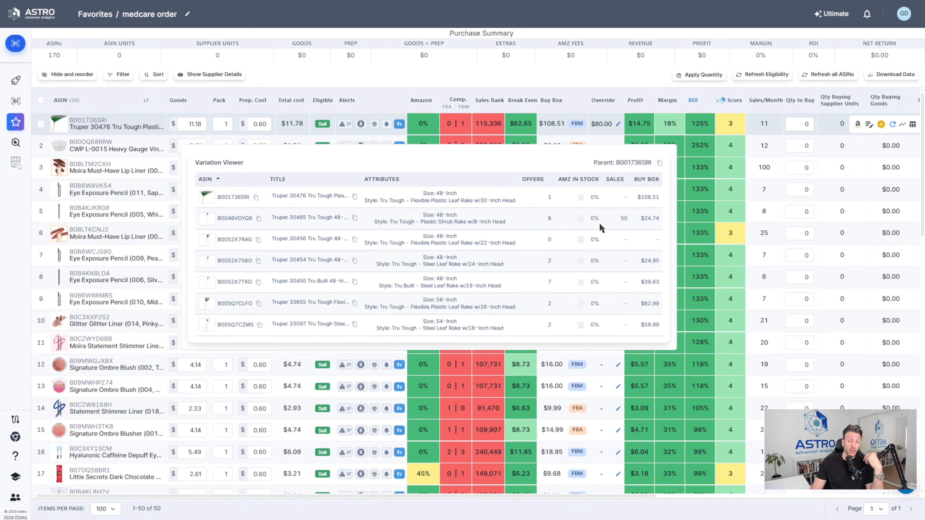
Step: Close the variation viewer and set the Truper leaf rake's quantity to buy to 6
click(604, 73)
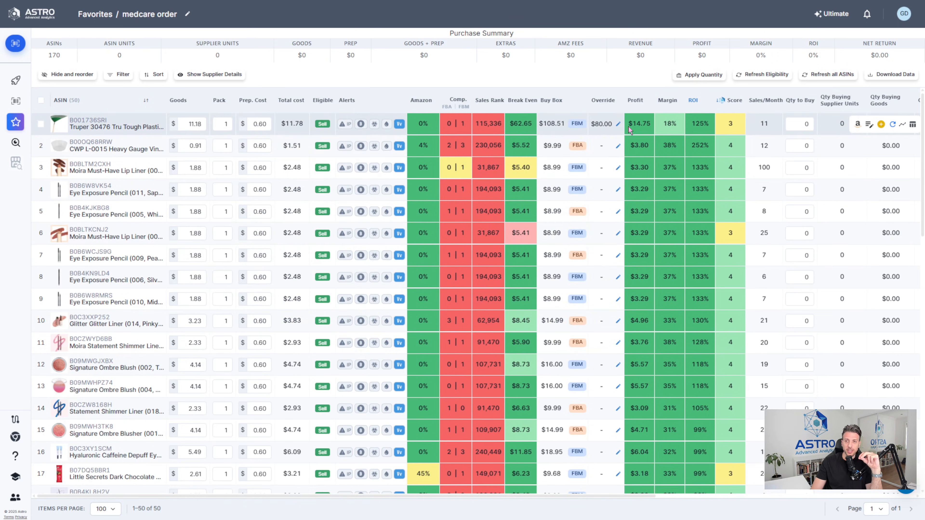
click(806, 126)
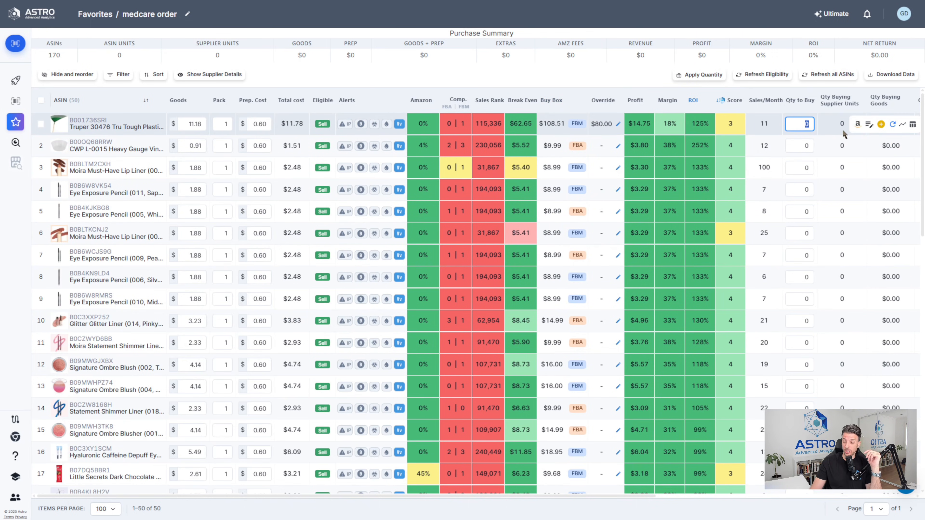
text(6)
key(Return)
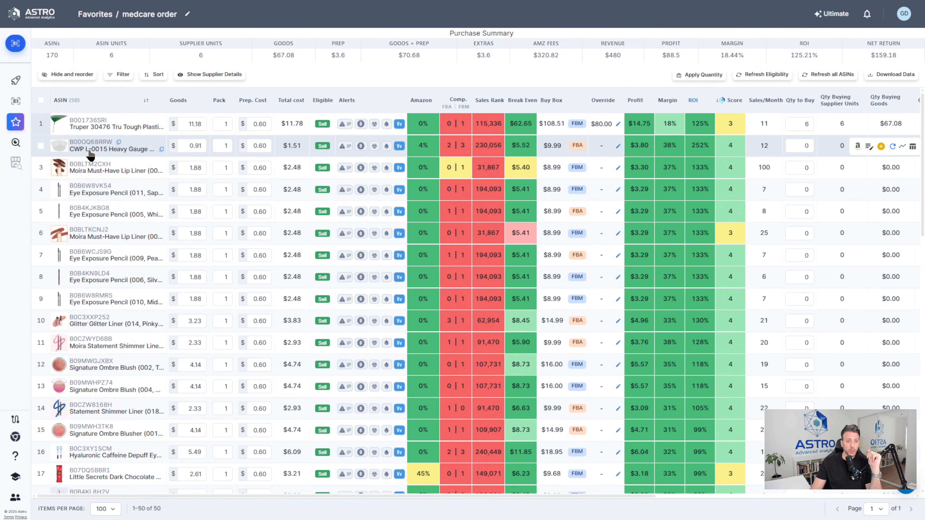
Step: Open the CWP vinyl basket liner's details, examine its sellers, sales rank, offers and unit cost, and close them
mouse_move(91, 155)
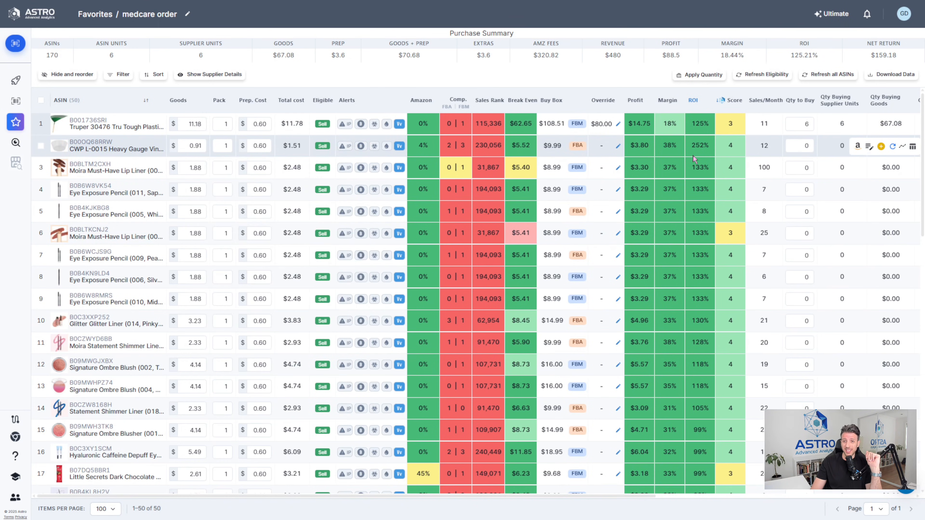
click(92, 147)
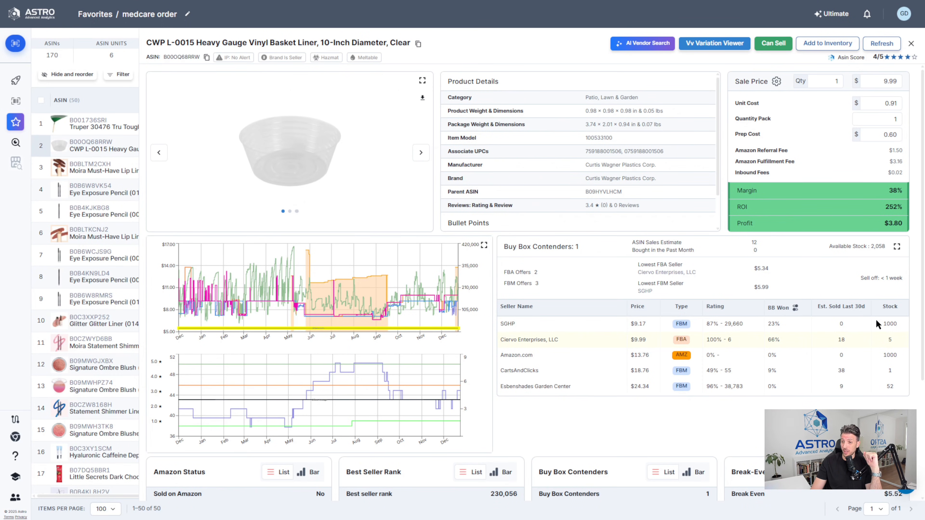
scroll(828, 365, down, 3)
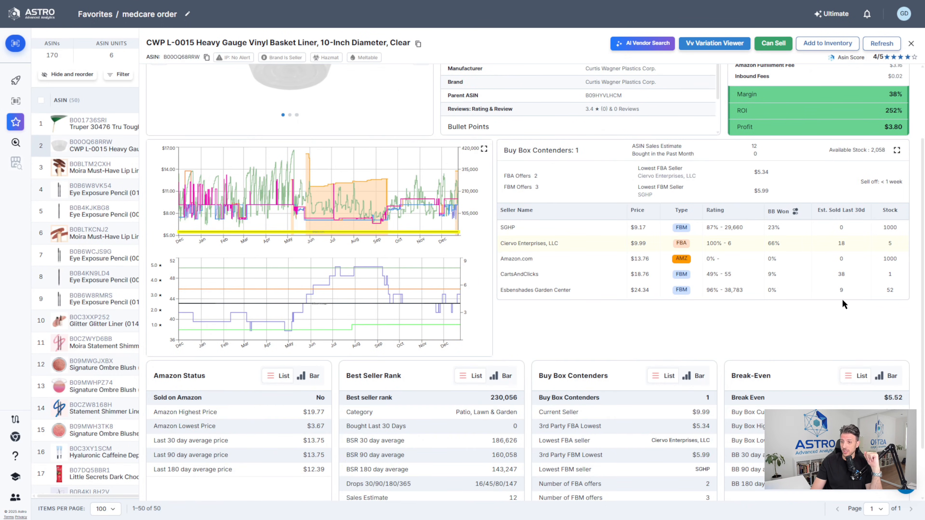
scroll(687, 389, down, 2)
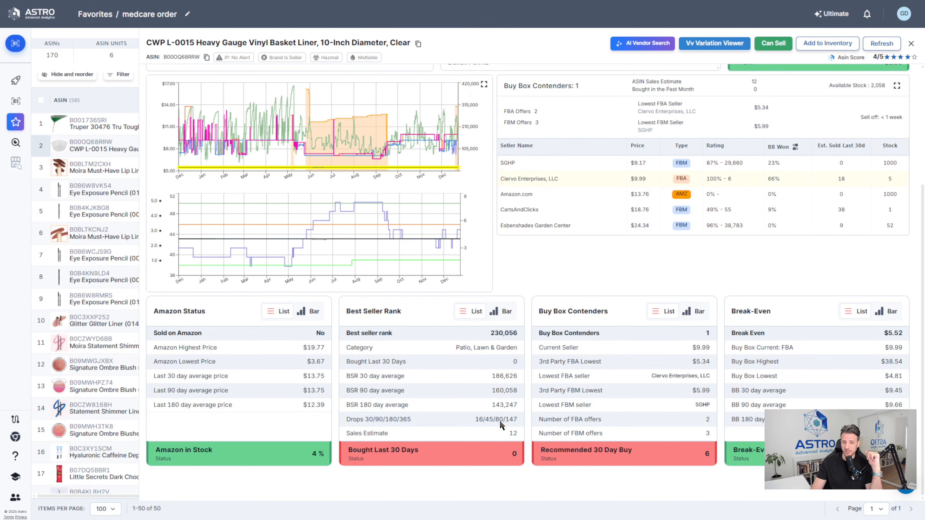
drag(505, 433, 525, 431)
scroll(659, 378, up, 5)
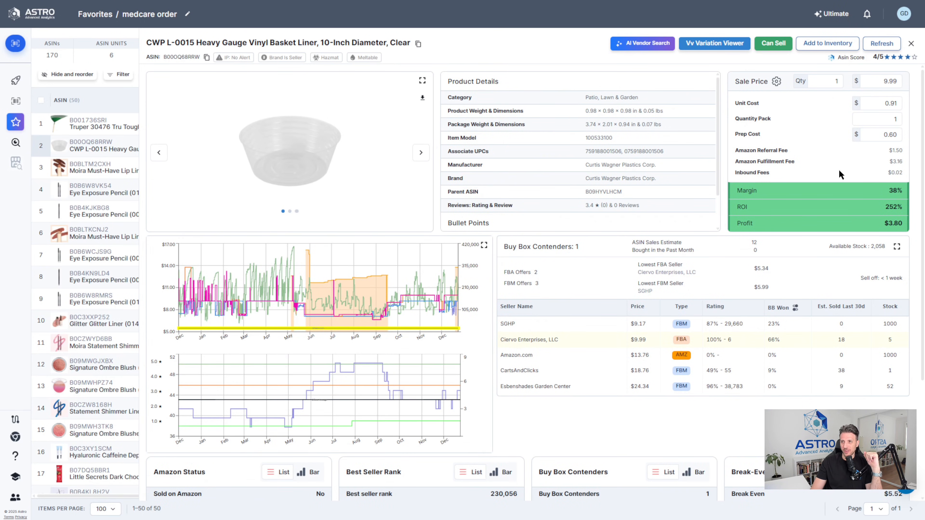
double_click(886, 107)
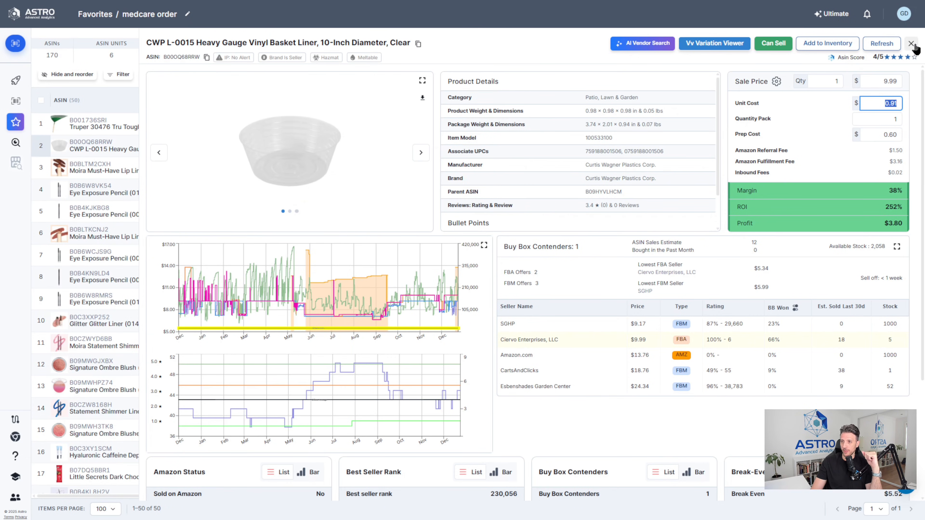
click(849, 108)
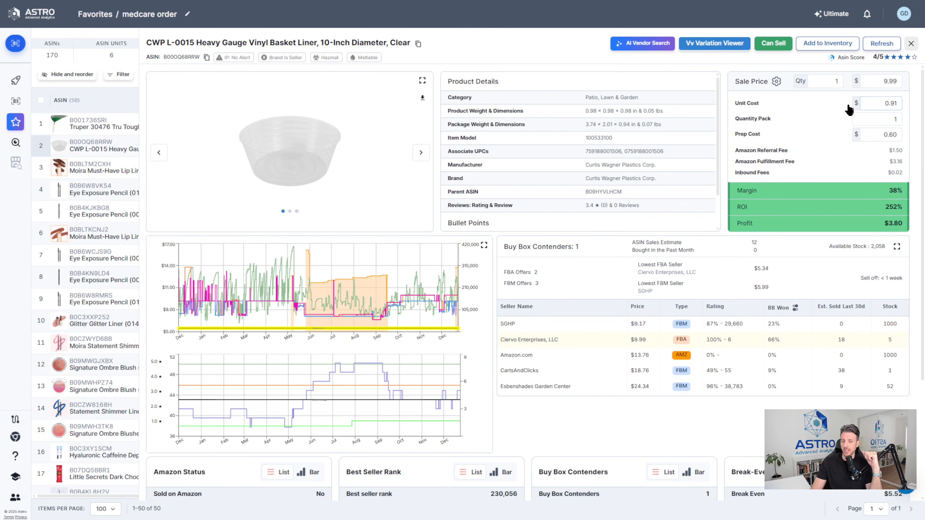
key(Escape)
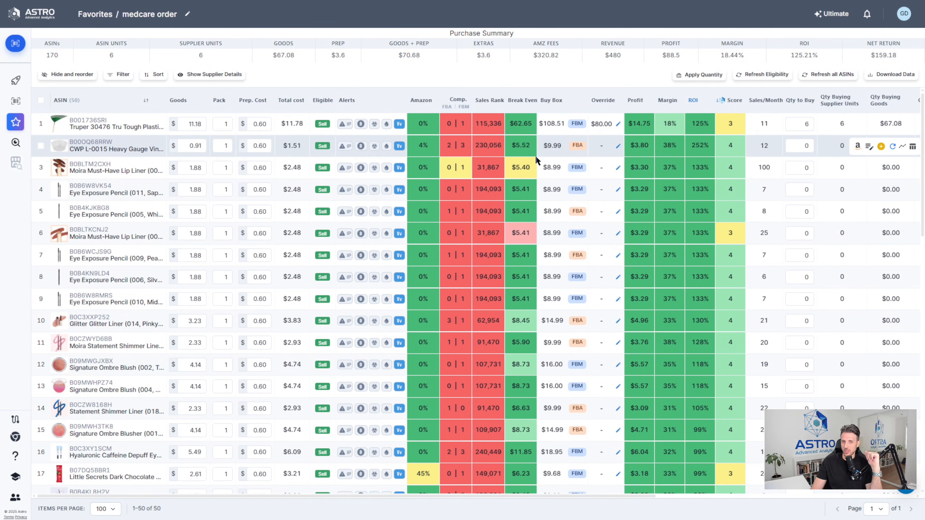
Step: Set the CWP vinyl basket liner's quantity to buy to 6
mouse_move(450, 157)
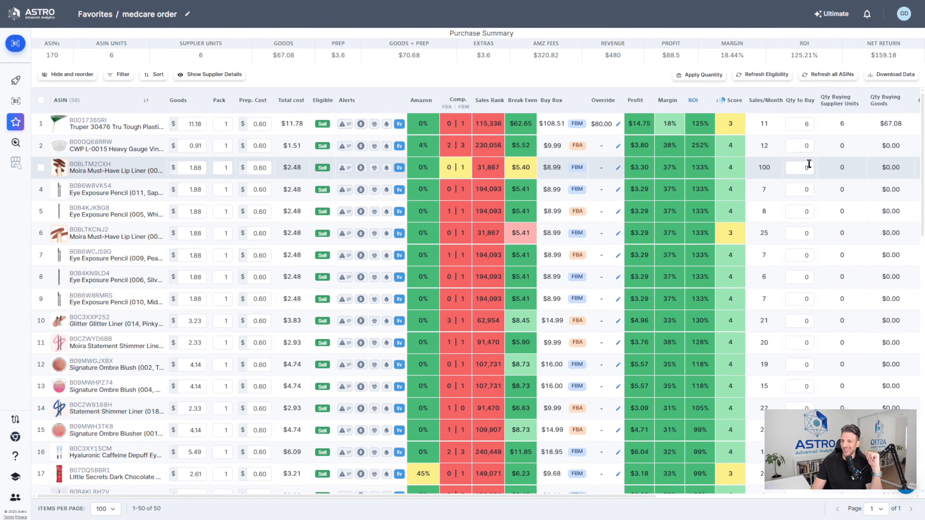
click(799, 143)
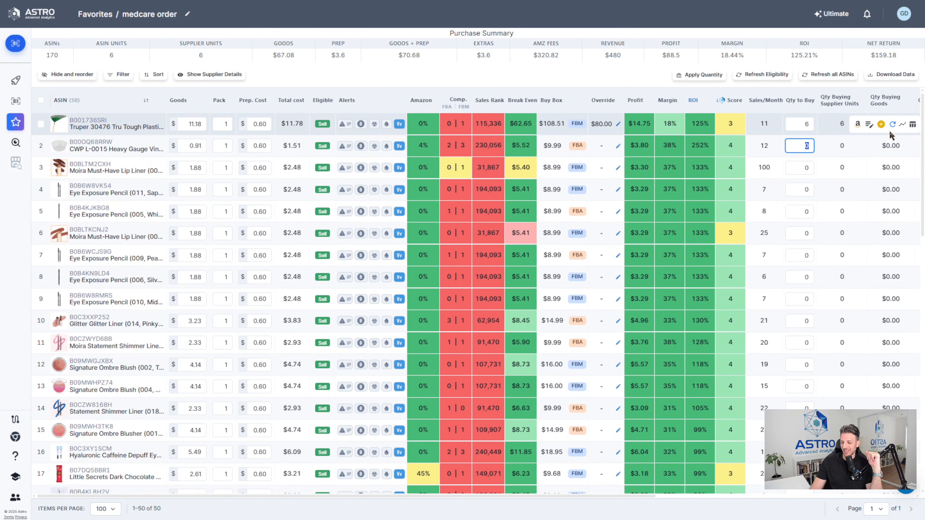
key(Return)
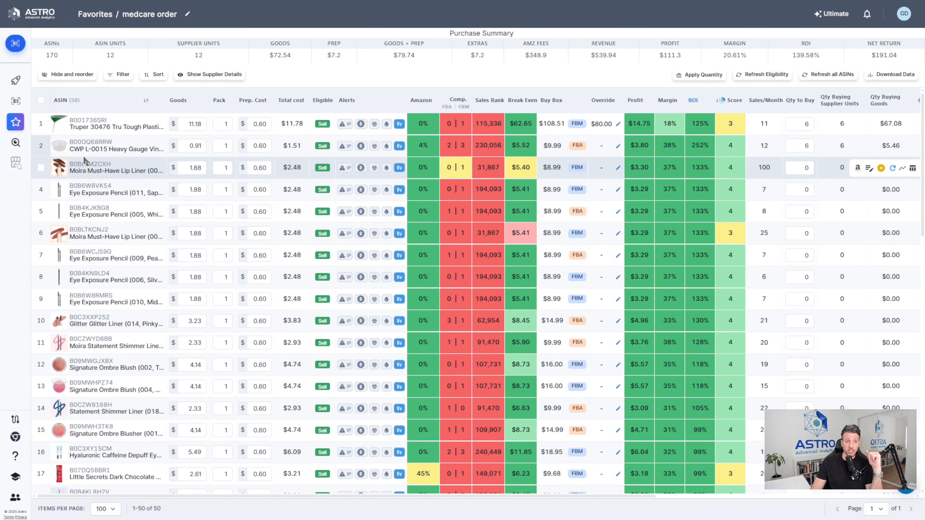
Step: Open the details of the Moira Must-Have Lip Liner (004, Warm Toast) and examine its sales statistics and unit cost
mouse_move(75, 167)
click(265, 348)
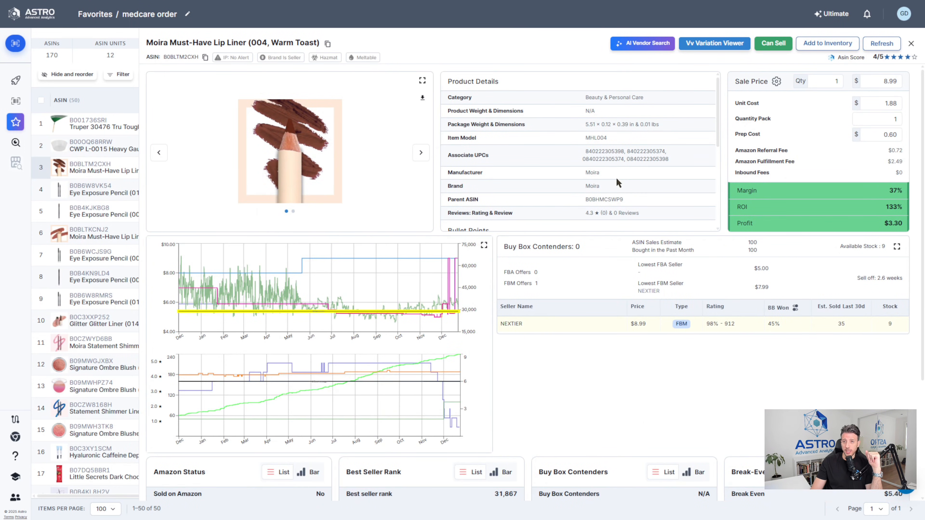
scroll(700, 219, down, 4)
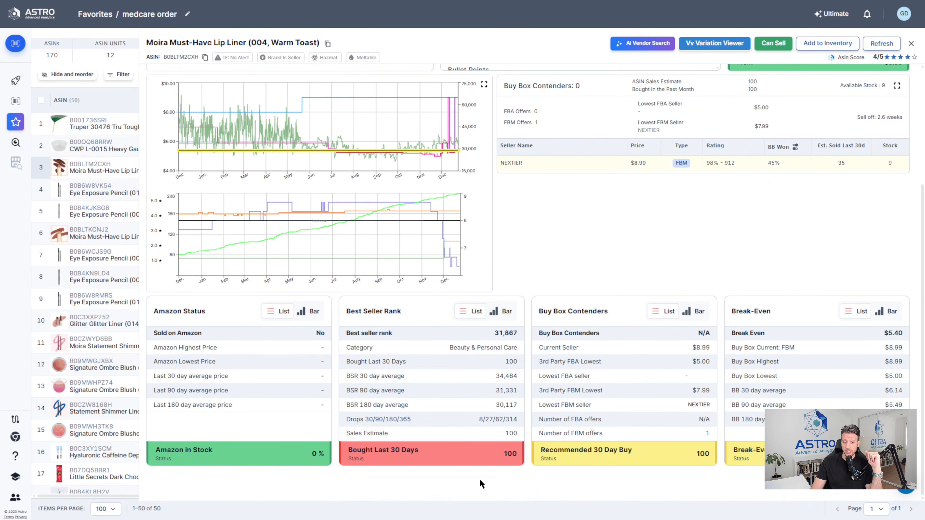
scroll(716, 361, up, 4)
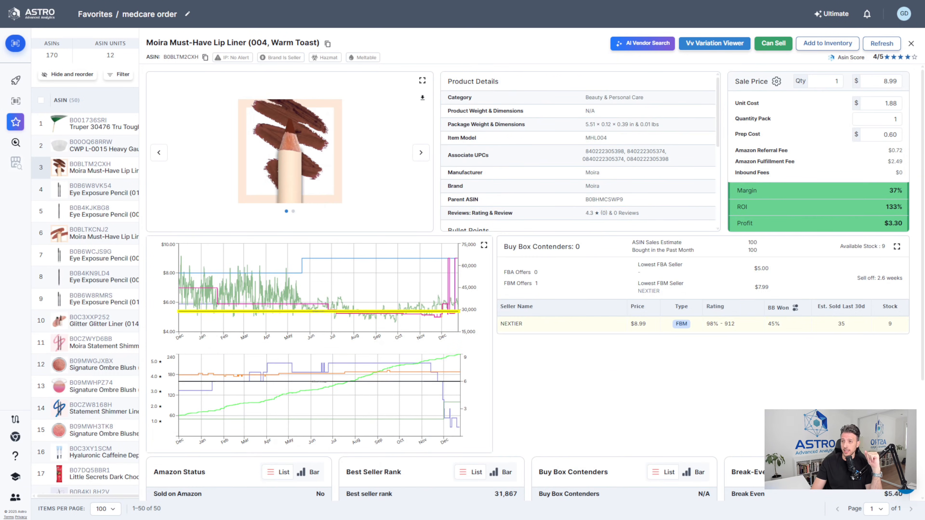
click(898, 103)
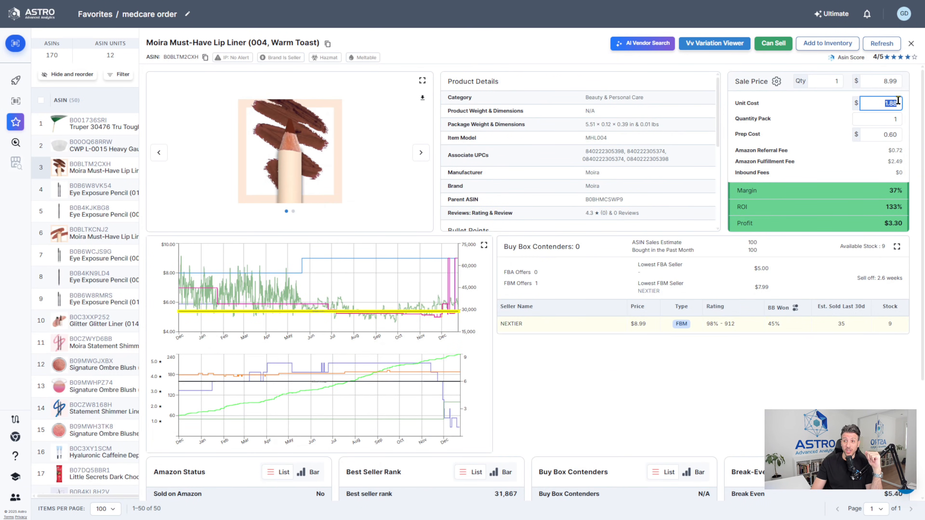
Step: Switch to the MedcareLLC Wholesale Best-Selling List spreadsheet and search it for "warm toas" to check the lip liner's listing
mouse_move(88, 167)
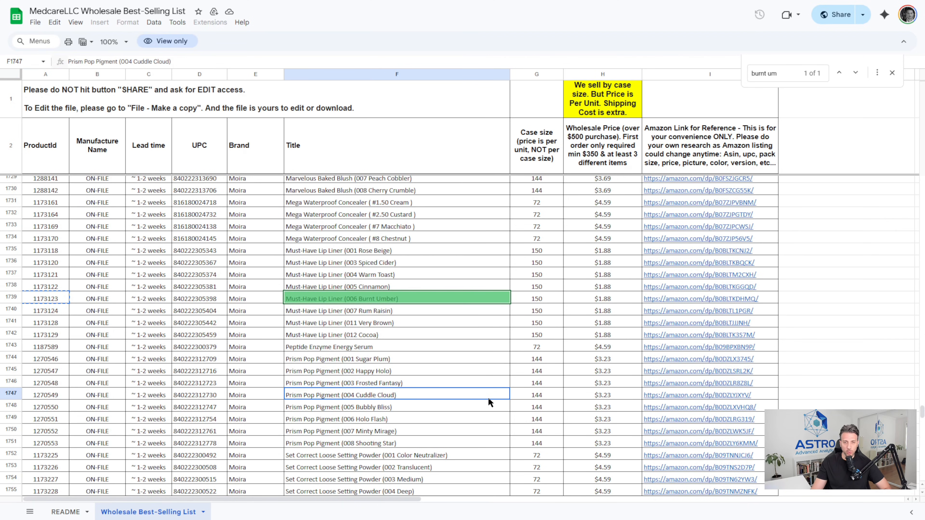
key(ctrl+f)
text(wa)
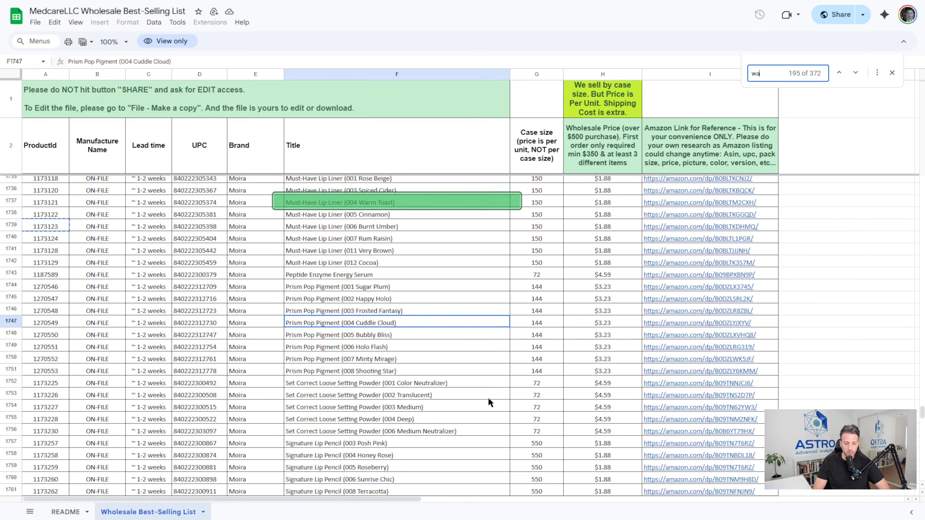
text(rm toas)
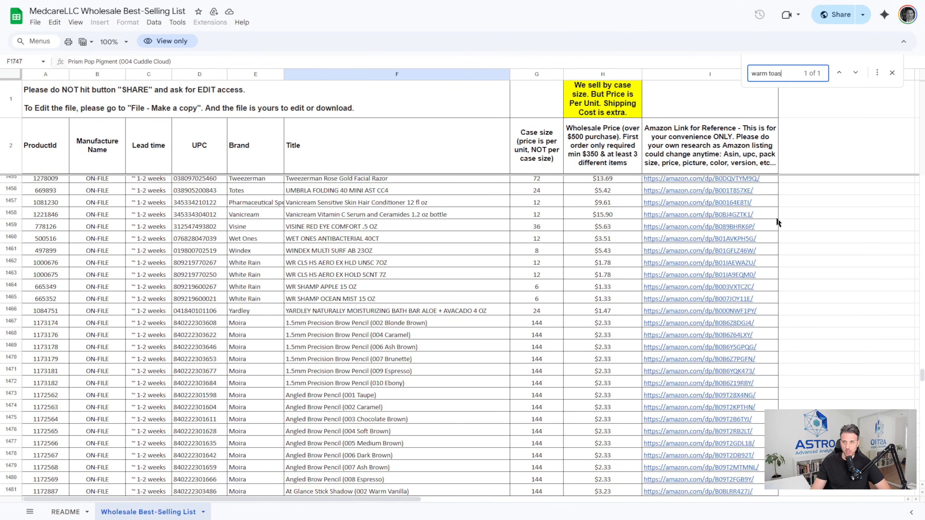
click(855, 72)
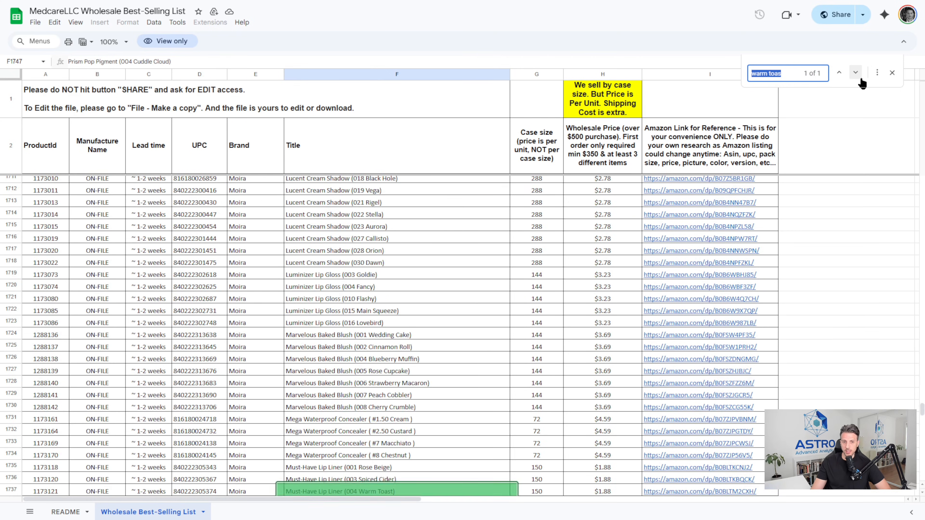
click(44, 395)
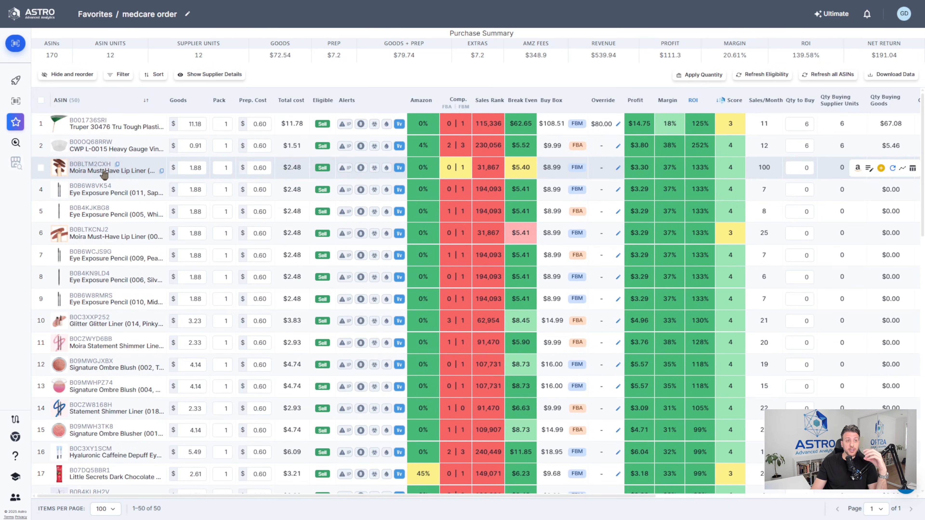
Step: Reopen the Warm Toast lip liner's details, examine its sales statistics and enlarged one-year price history chart, and close the chart
mouse_move(58, 167)
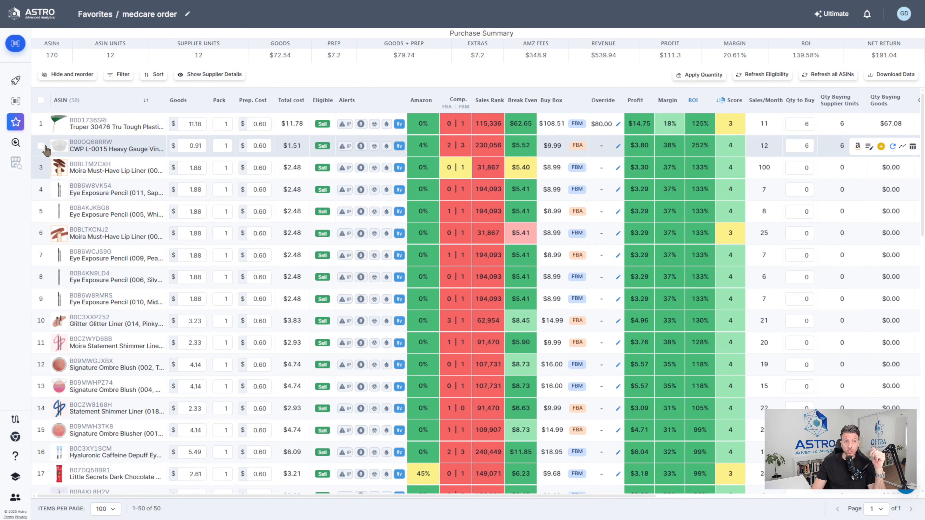
click(102, 169)
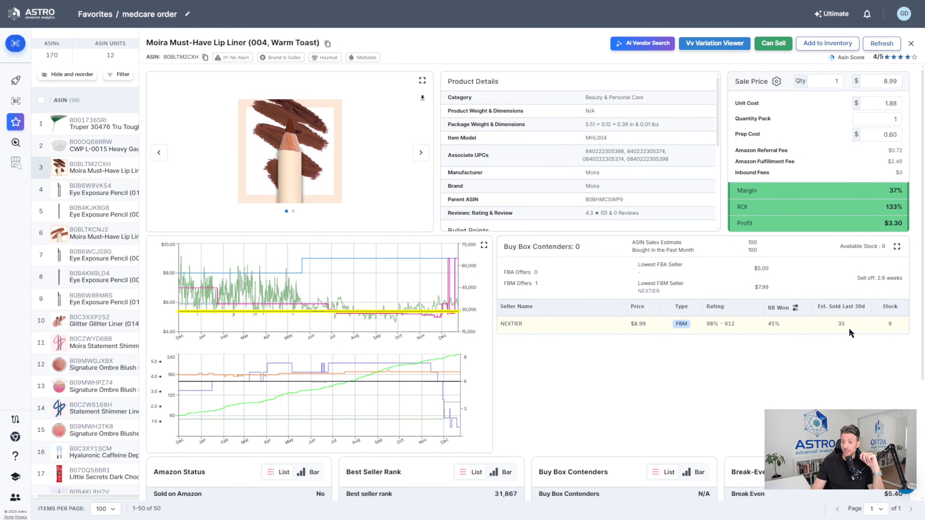
scroll(850, 332, down, 3)
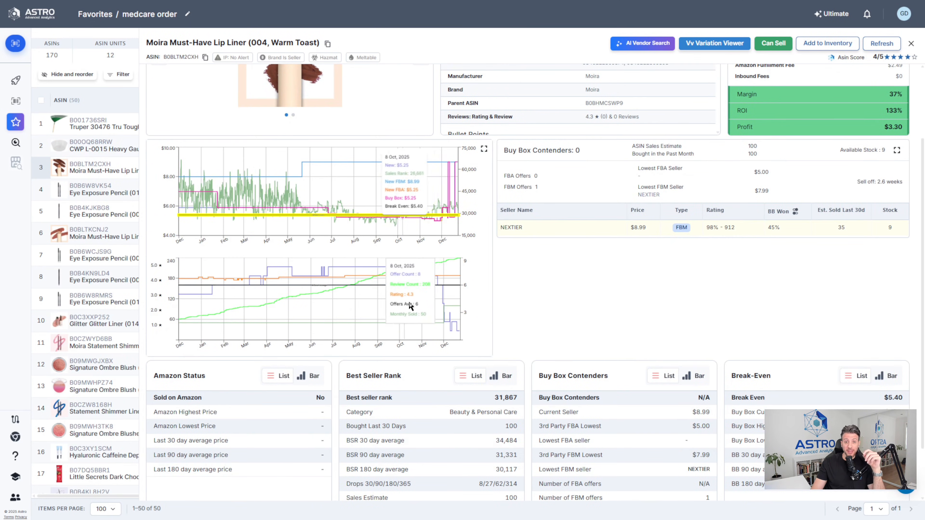
scroll(416, 309, down, 2)
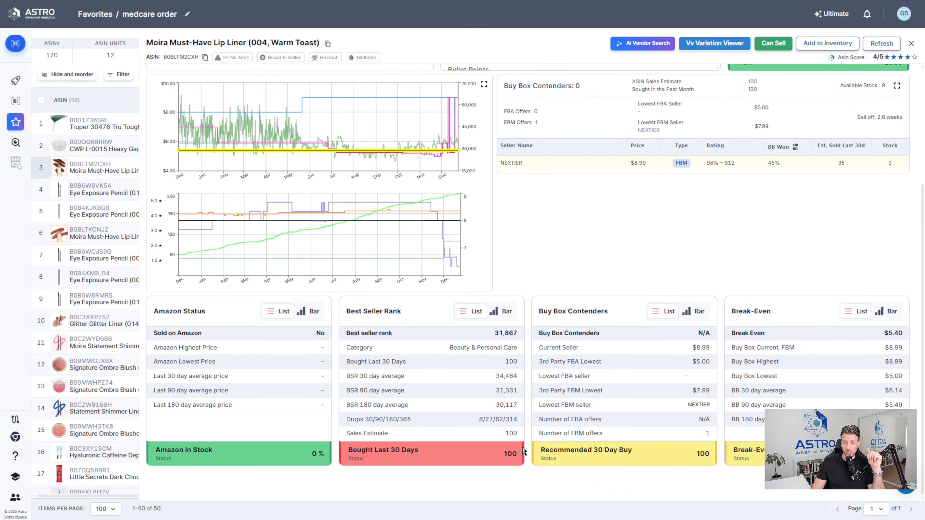
scroll(714, 362, up, 5)
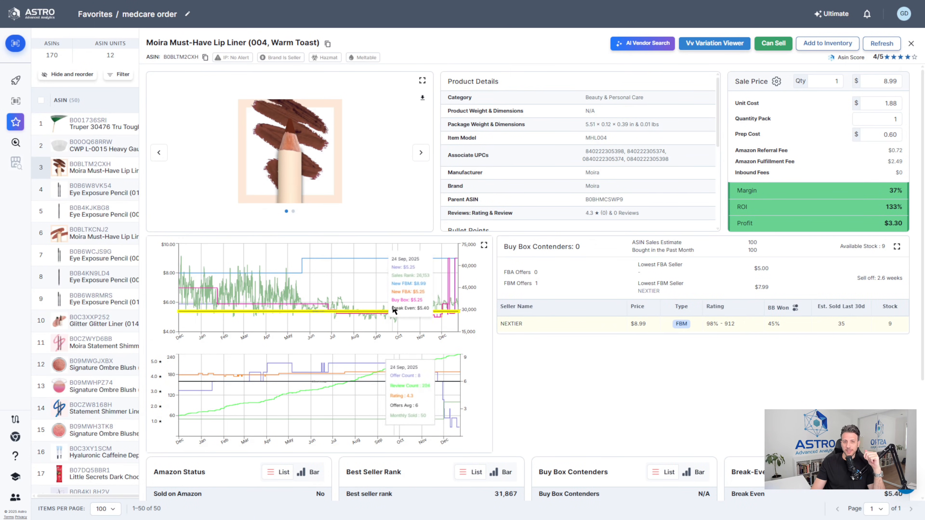
click(483, 247)
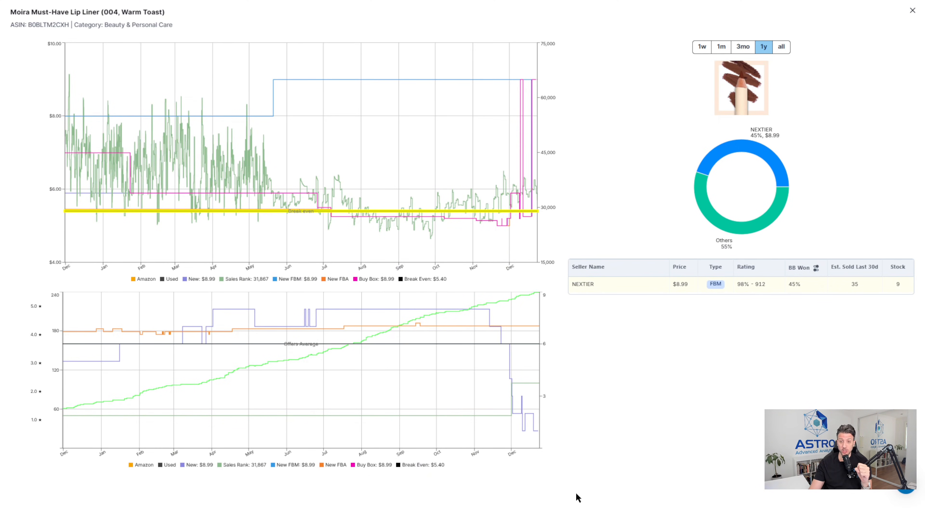
click(911, 14)
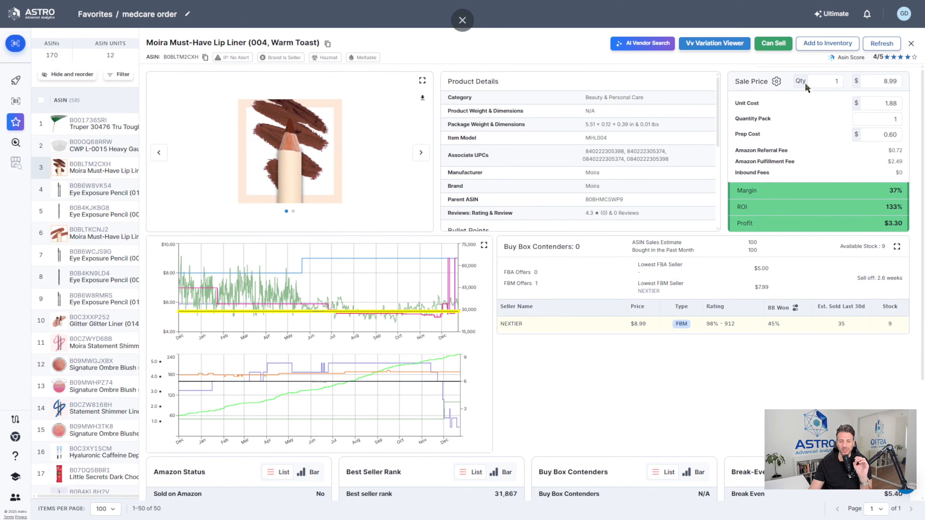
Step: Close the Warm Toast lip liner's details and set its quantity to buy to 12
click(911, 43)
click(803, 167)
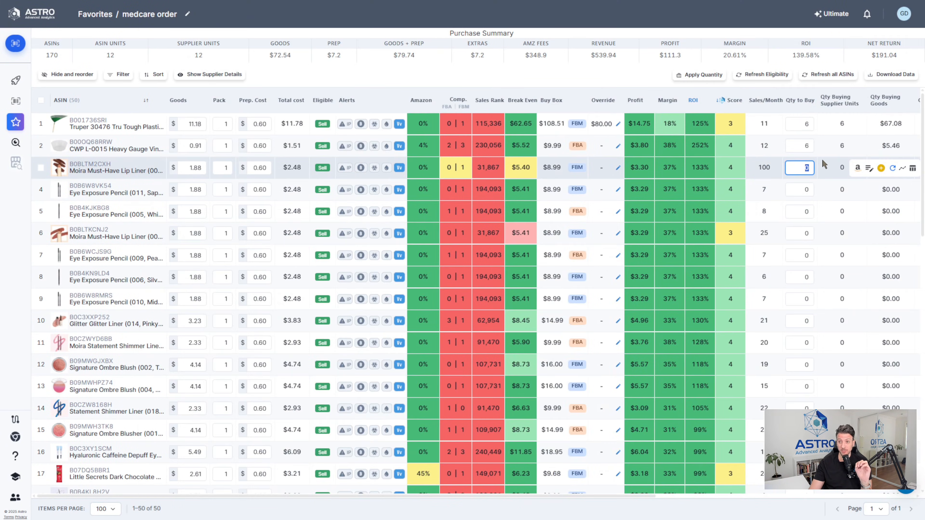
text(12)
key(Return)
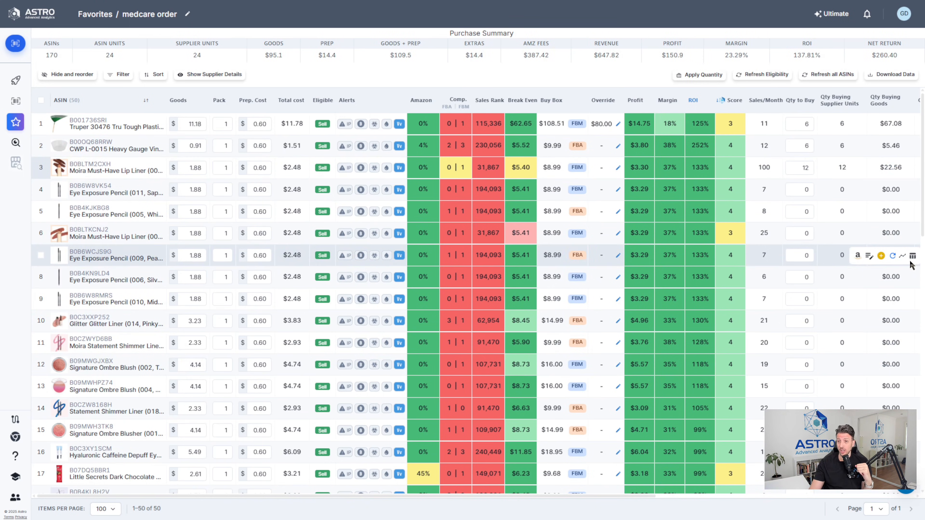
Step: Examine the one-year price history chart of the Eye Exposure Pencil (011, Sapphire Blue) and close it
mouse_move(94, 191)
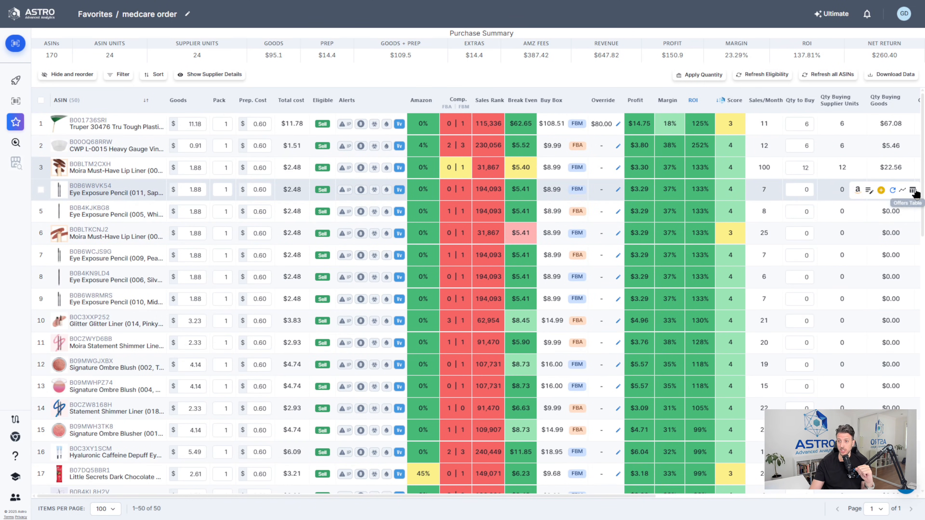
click(902, 190)
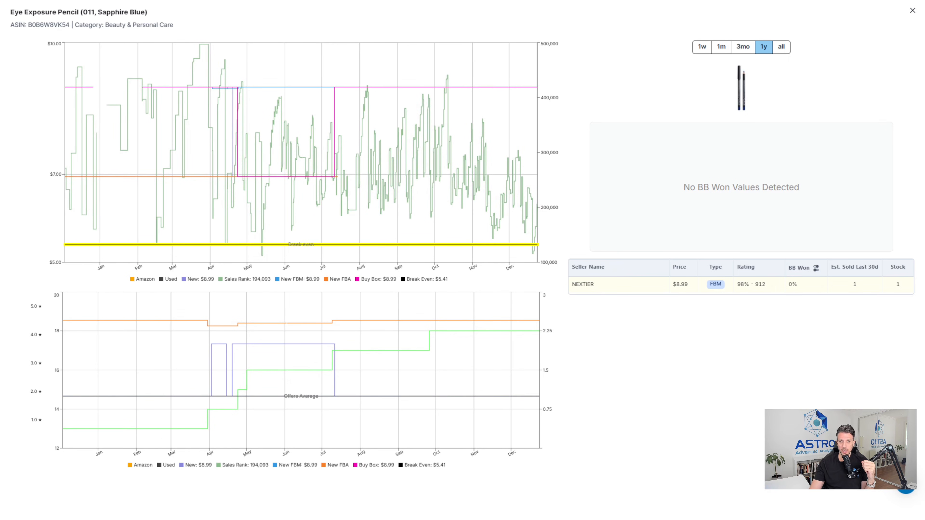
click(912, 10)
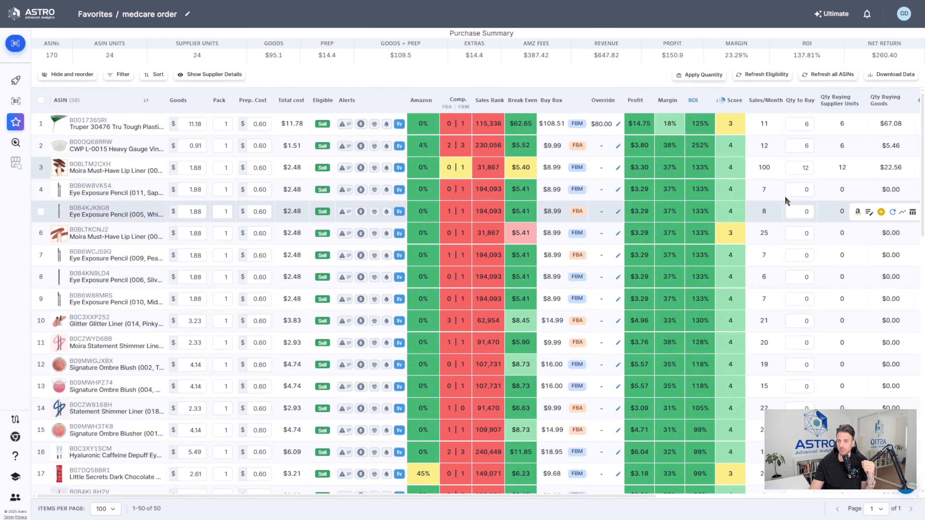
Step: Set the quantity to buy of the Eye Exposure Pencil (011, Sapphire Blue) to 6
click(806, 188)
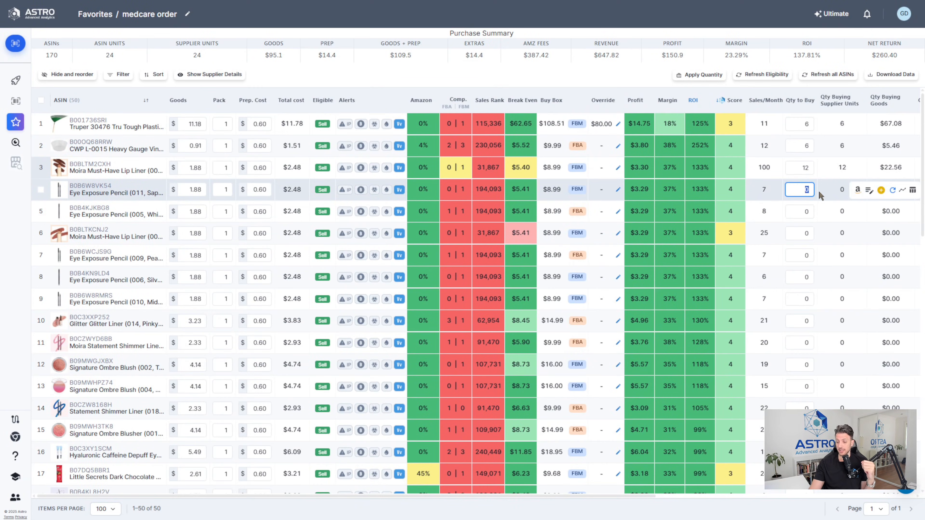
mouse_move(105, 220)
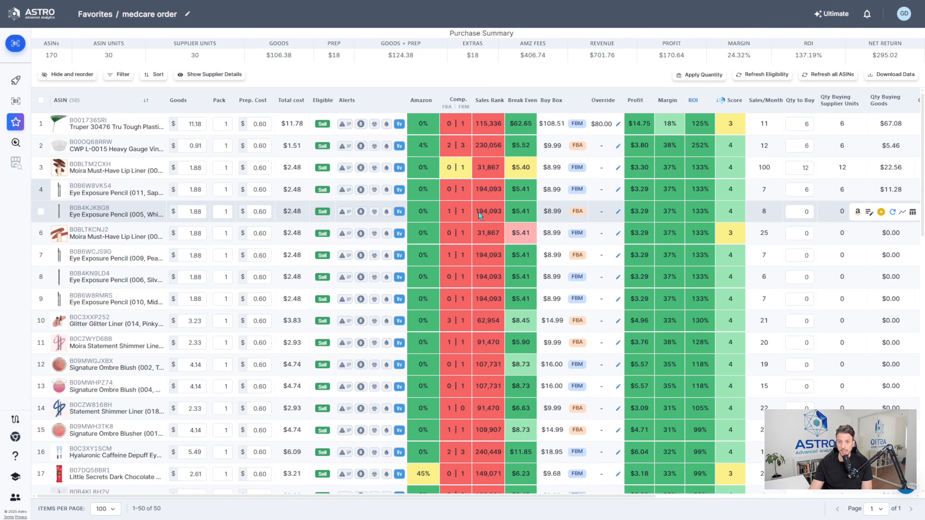
Step: Examine the one-year price history chart of the Eye Exposure Pencil (005, White), close it and set that product's quantity to buy to 6
click(901, 214)
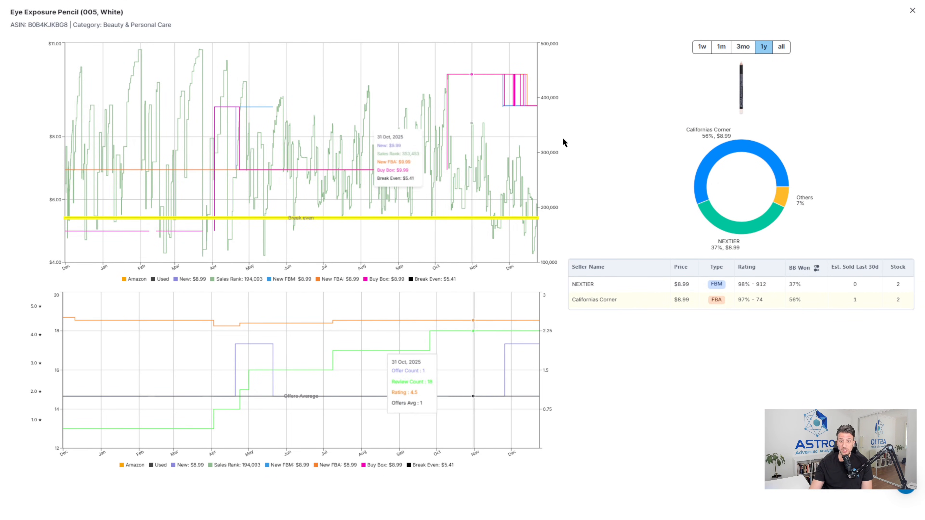
click(911, 11)
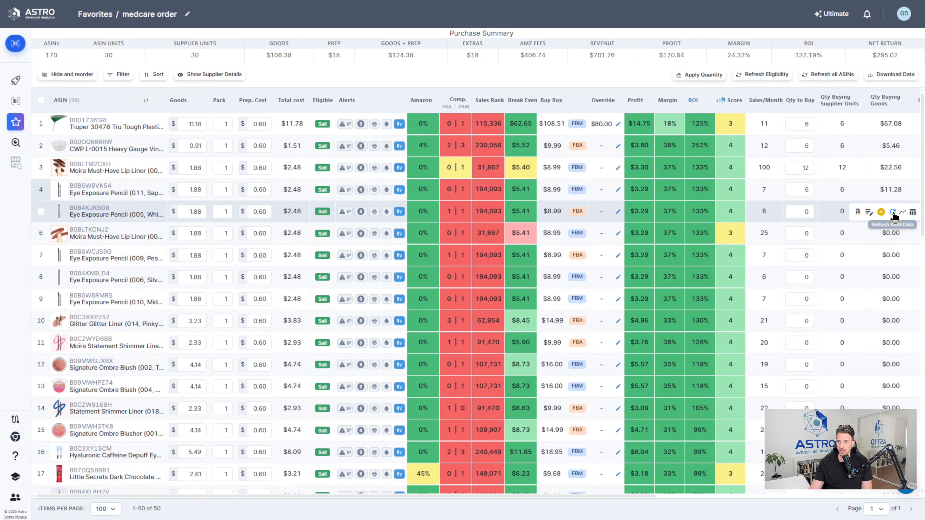
click(902, 212)
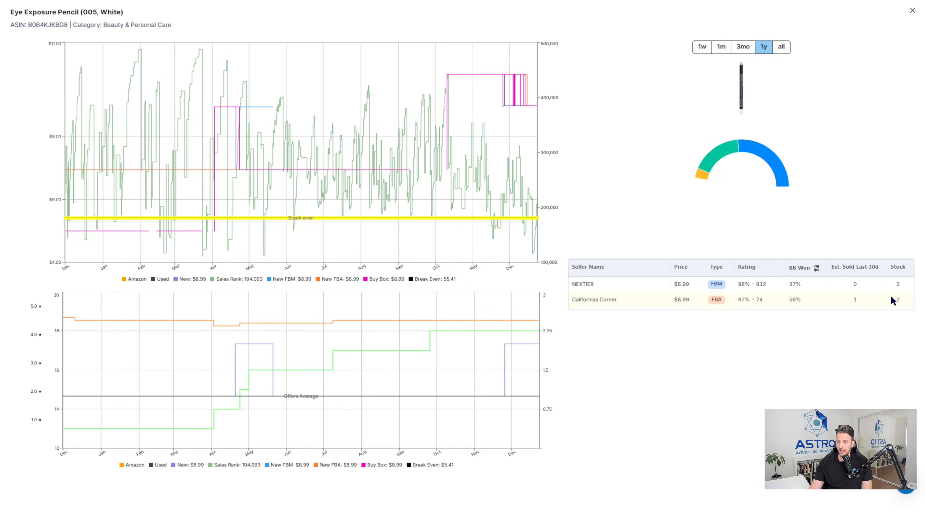
click(912, 11)
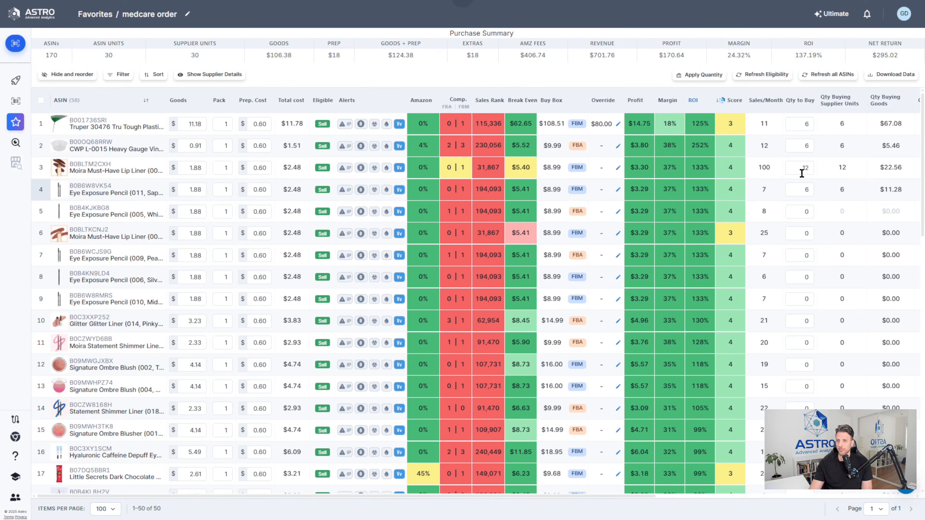
click(808, 211)
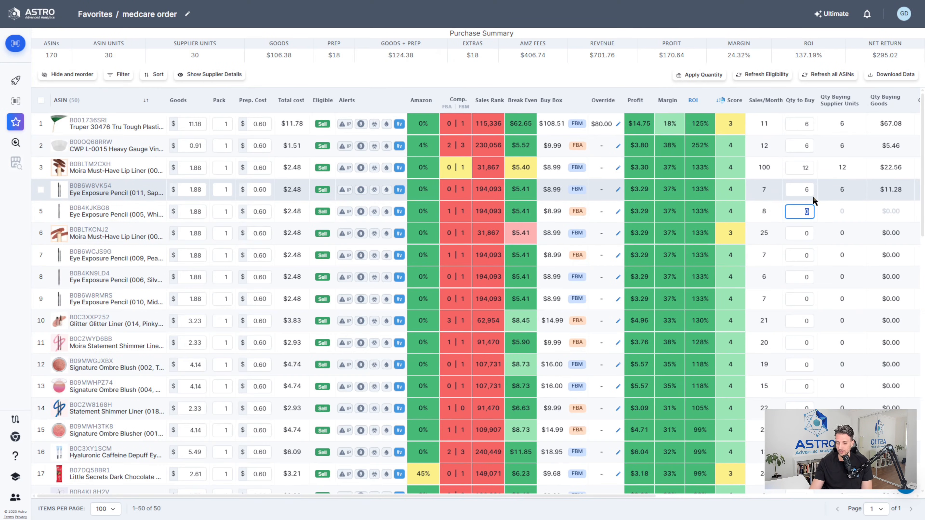
text(6)
key(Return)
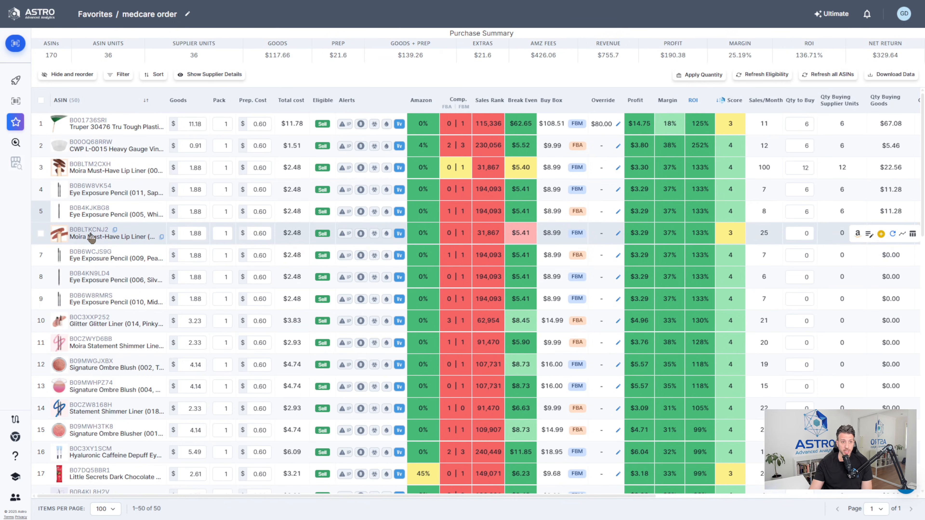
Step: Examine the break-even details and one-year price history chart of the Moira Must-Have Lip Liner (001, Rose Beige), and close the chart
mouse_move(91, 238)
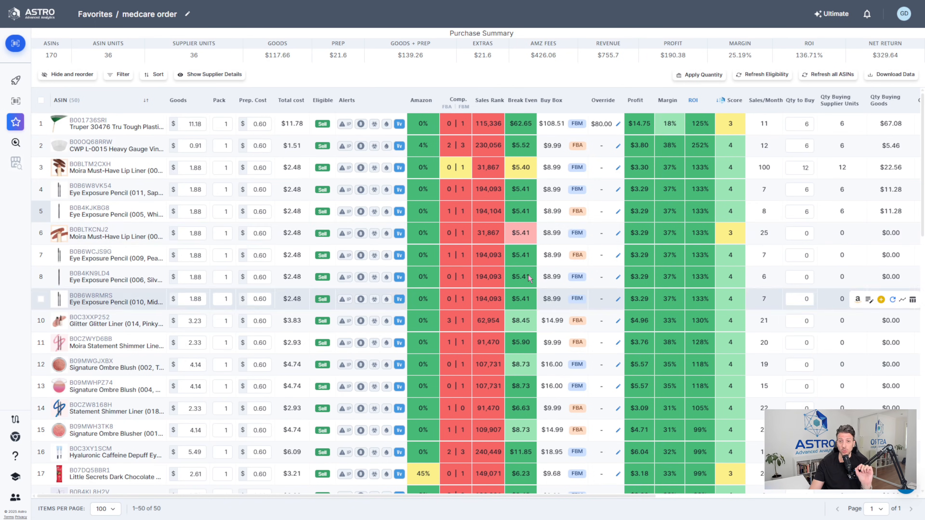
mouse_move(521, 233)
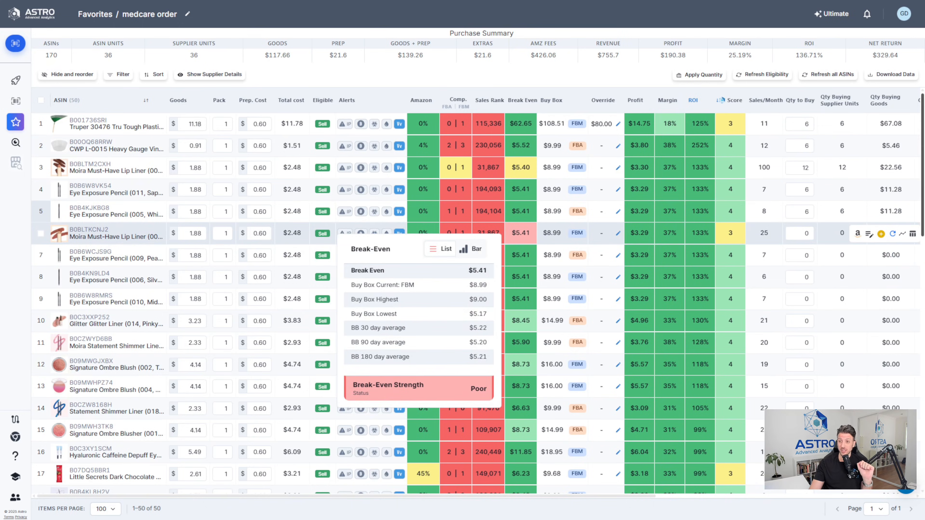
mouse_move(903, 235)
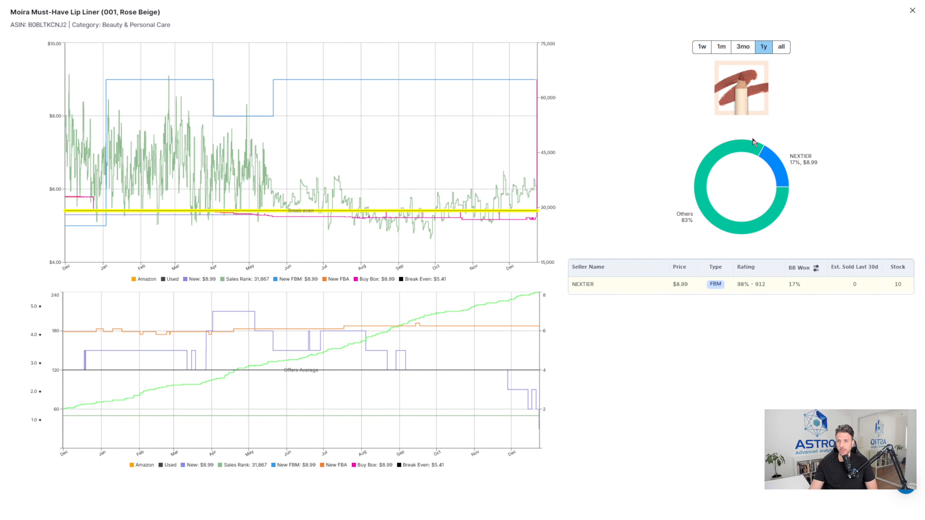
click(709, 47)
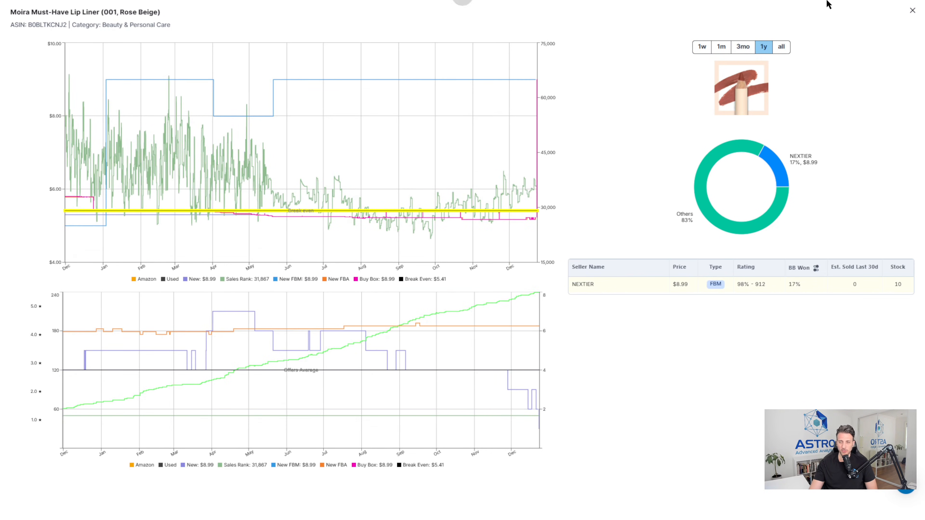
click(912, 10)
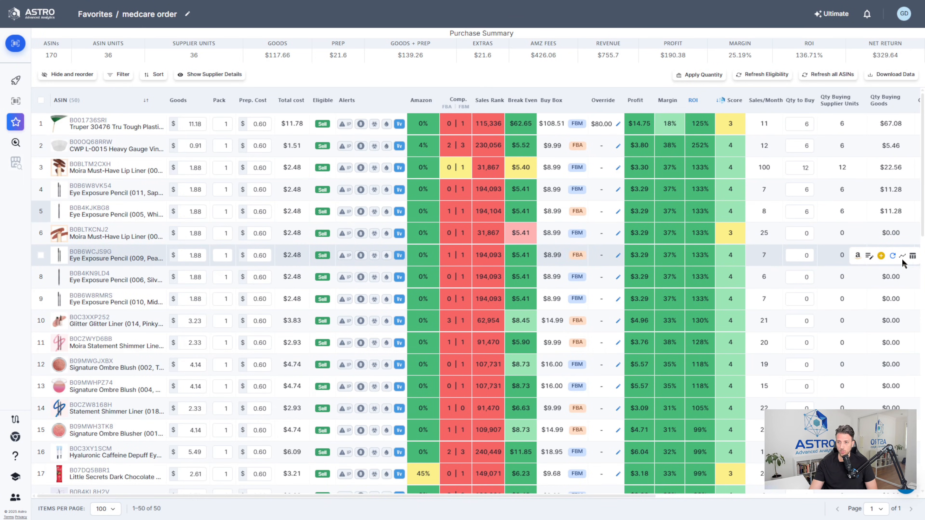
Step: Examine the one-year price history chart and sellers of the Eye Exposure Pencil (009, Pearl White) and close it
mouse_move(903, 258)
click(797, 286)
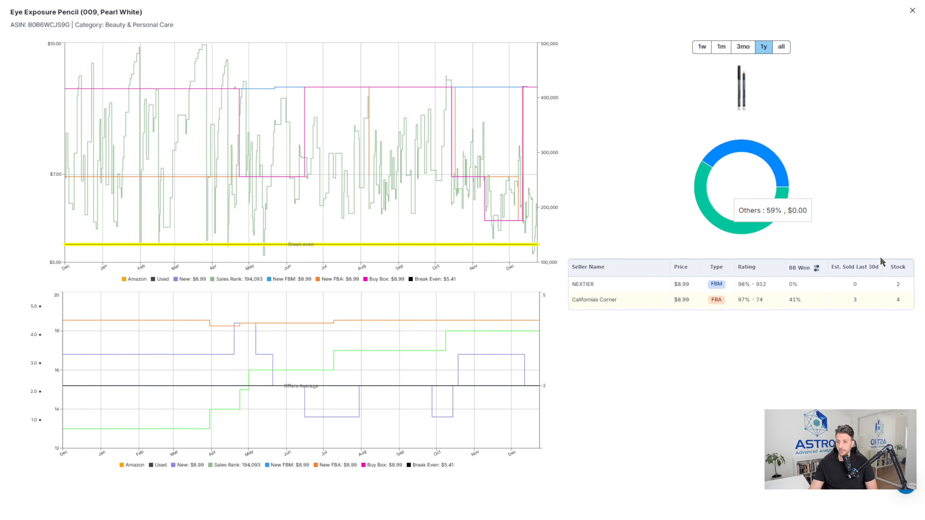
click(912, 11)
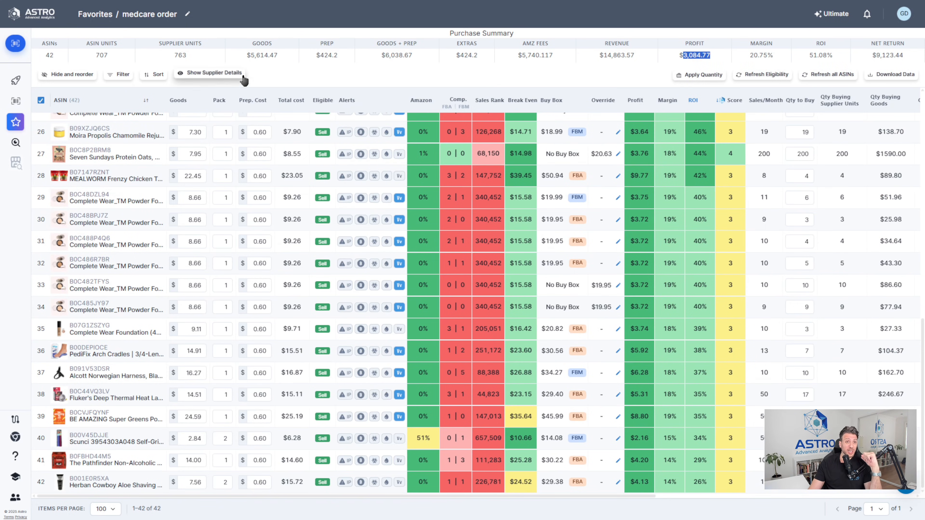
Step: Review the purchase summary totals and the break-even strength, buy box and override prices across the narrowed-down order list
double_click(256, 52)
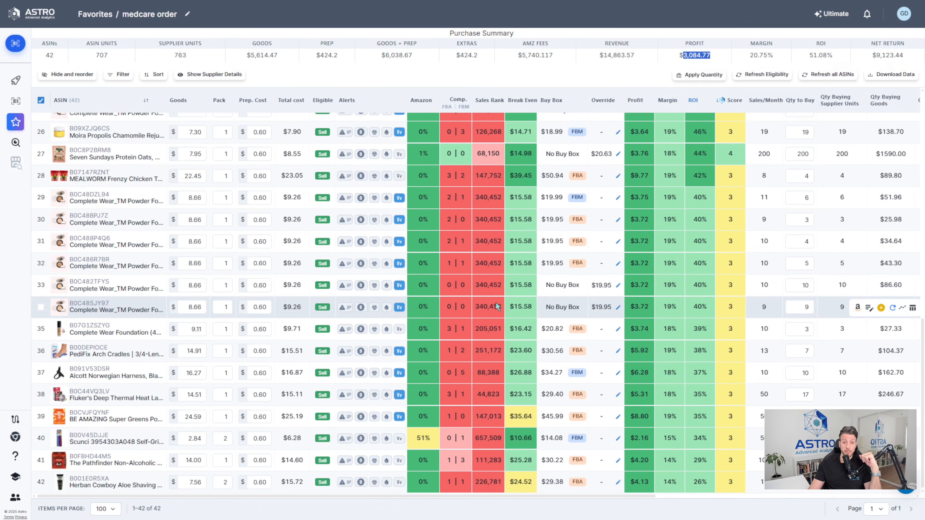
scroll(346, 373, up, 15)
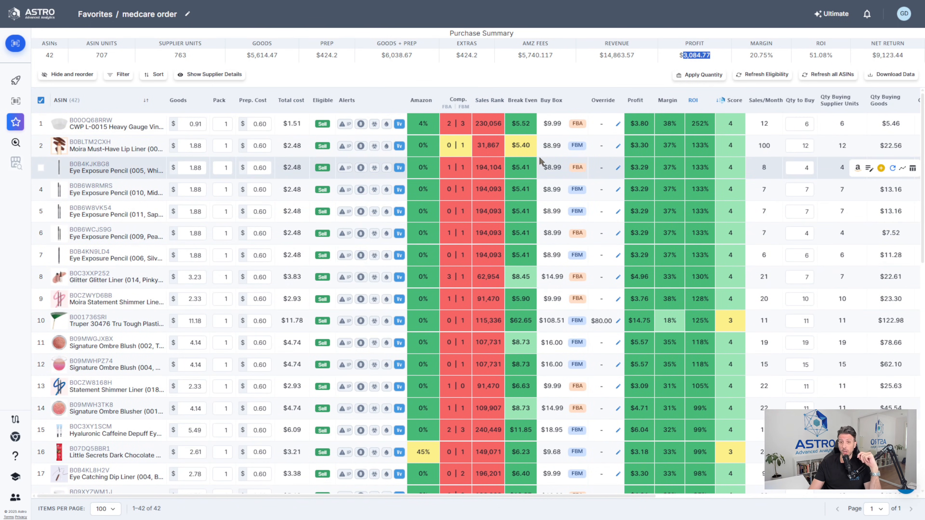
mouse_move(540, 162)
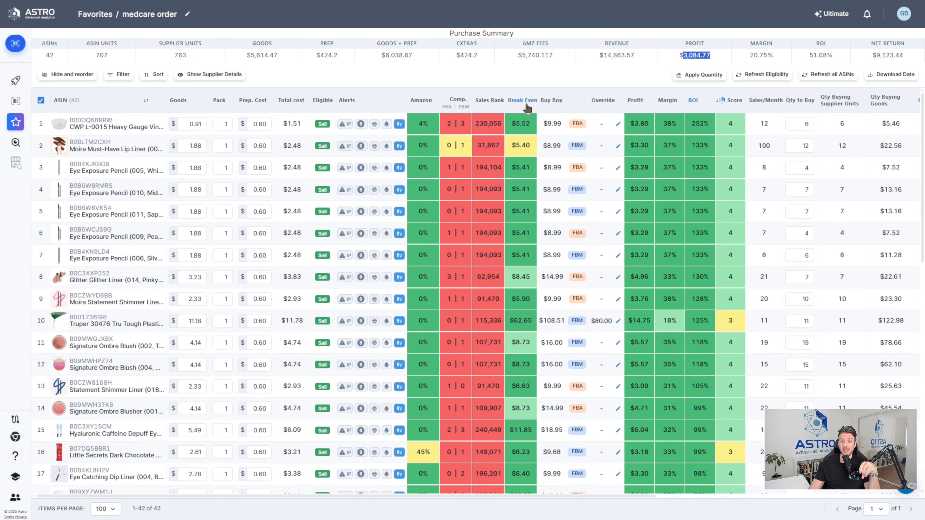
mouse_move(527, 233)
scroll(526, 240, down, 10)
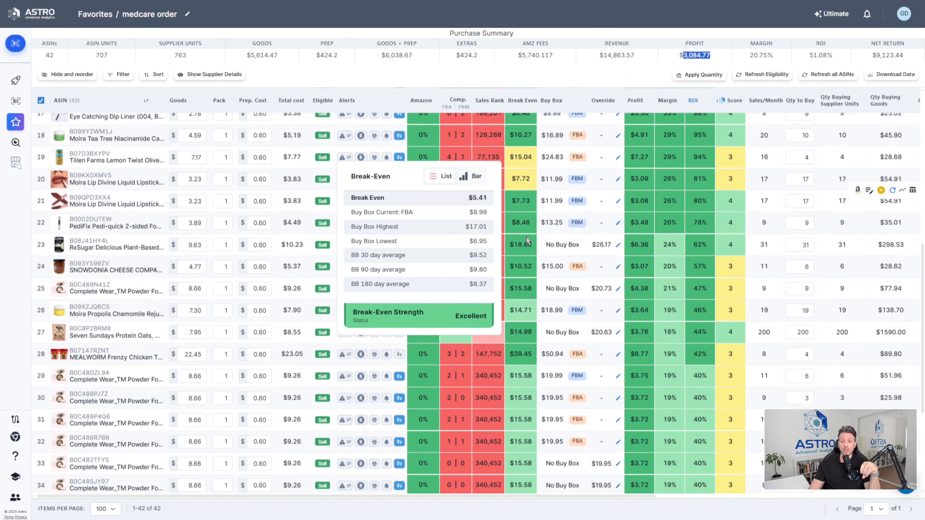
scroll(527, 241, down, 5)
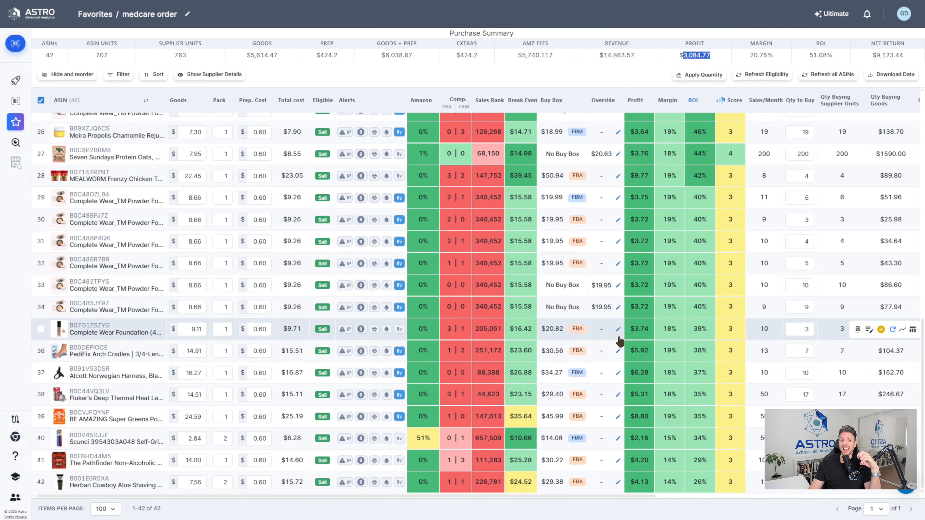
mouse_move(626, 309)
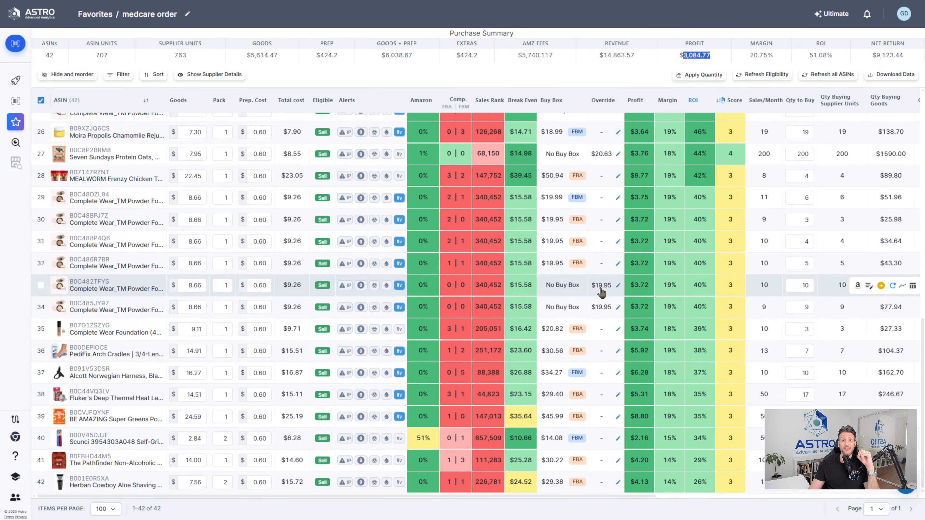
scroll(599, 289, up, 5)
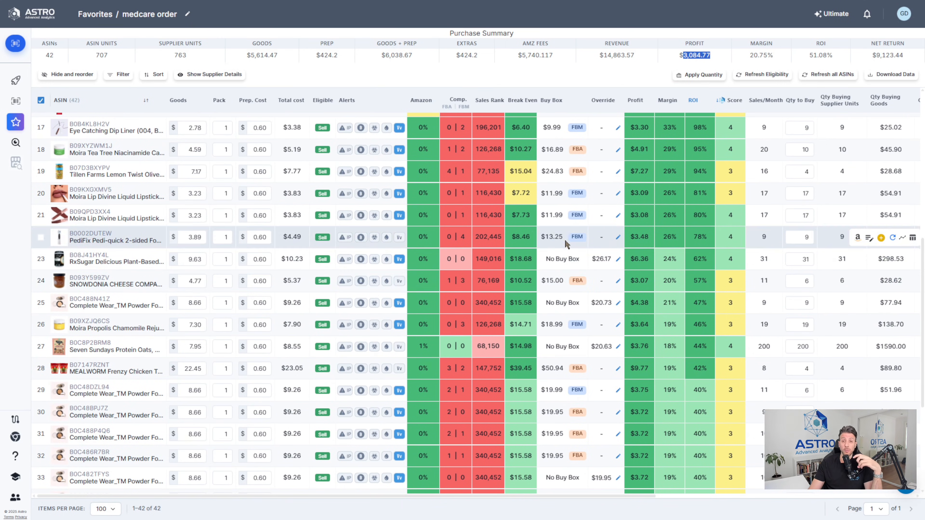
Step: Examine the one-year price history chart and sellers of the Tillen Farms Lemon Twist Olives and close it
mouse_move(529, 195)
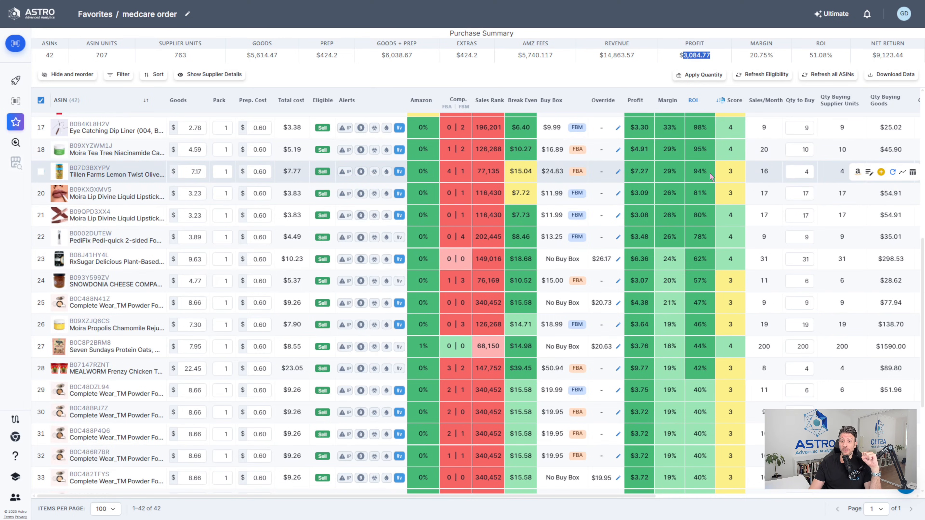
mouse_move(903, 173)
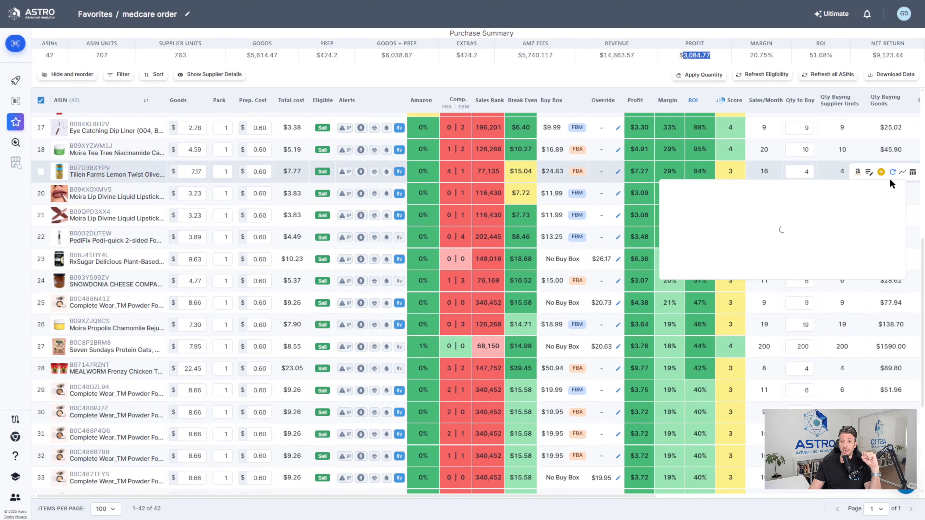
click(902, 173)
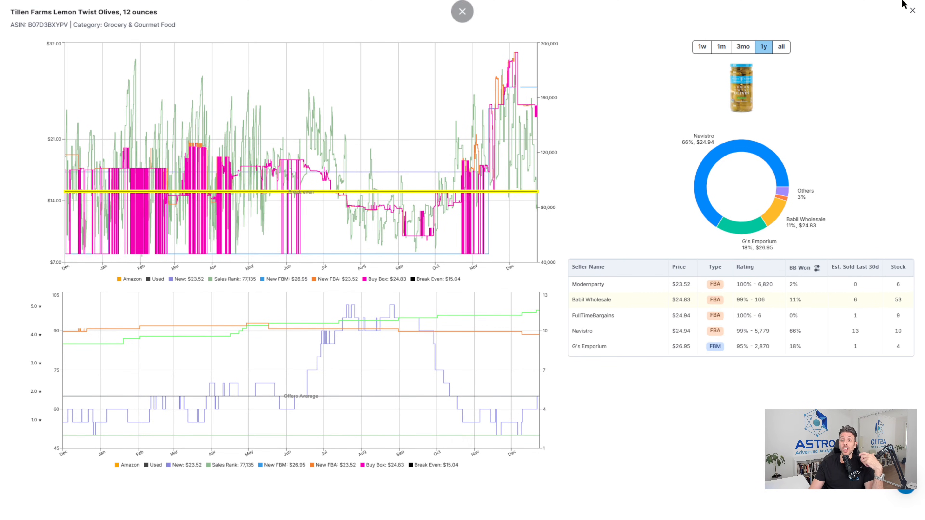
click(912, 11)
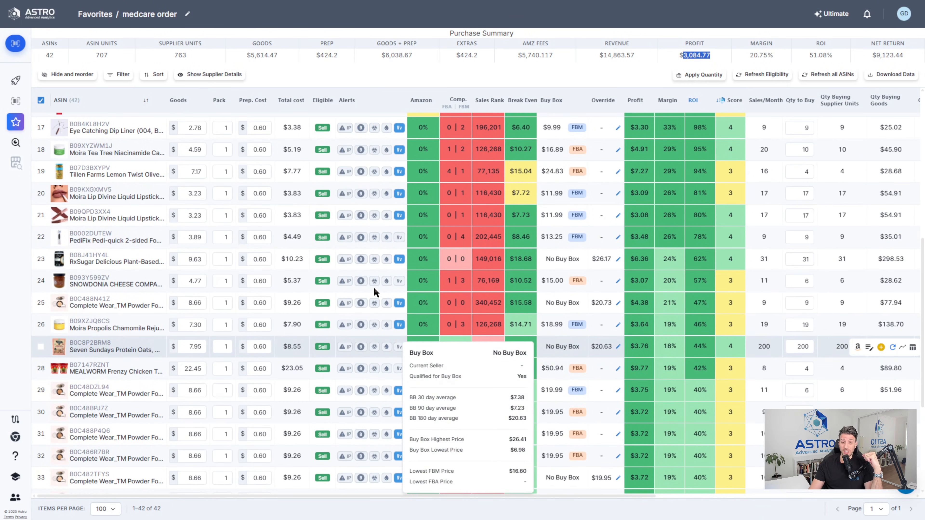
Step: Examine the buy box contenders and best seller rank details of the Seven Sundays Protein Oats
mouse_move(448, 348)
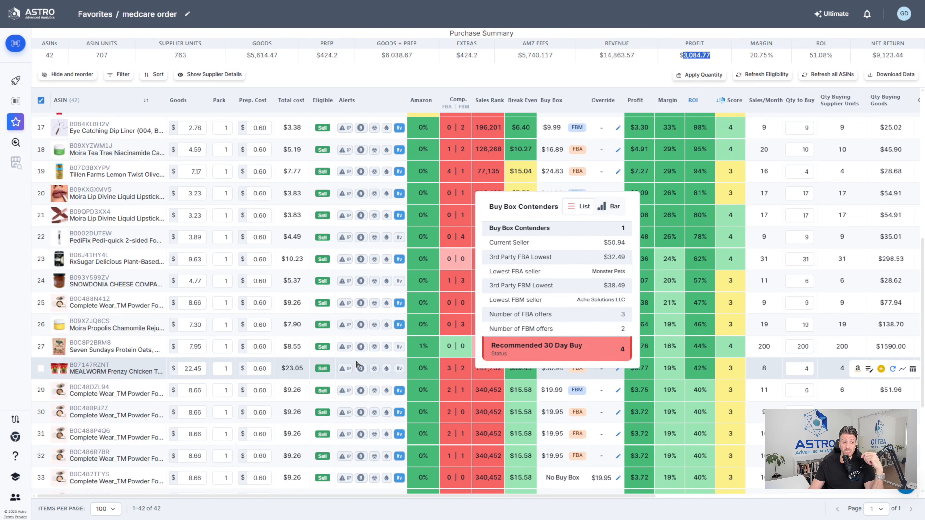
mouse_move(82, 353)
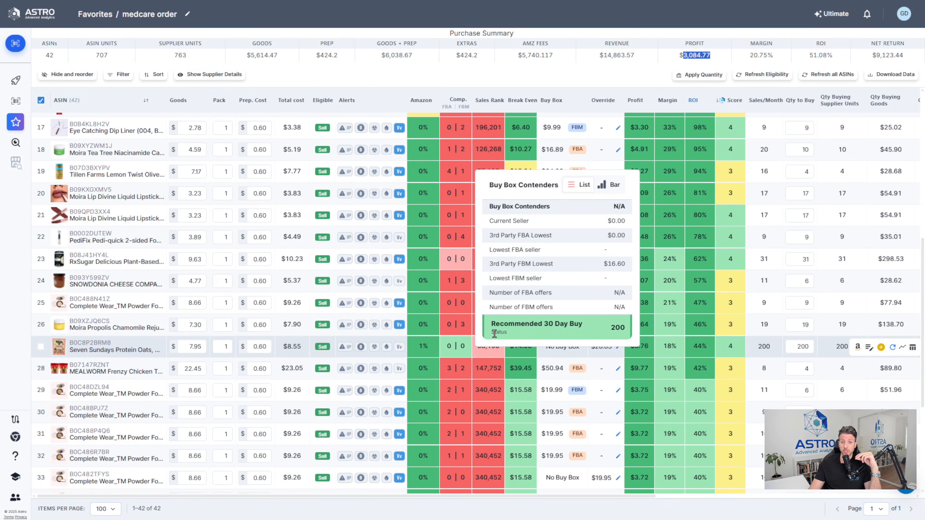
mouse_move(490, 353)
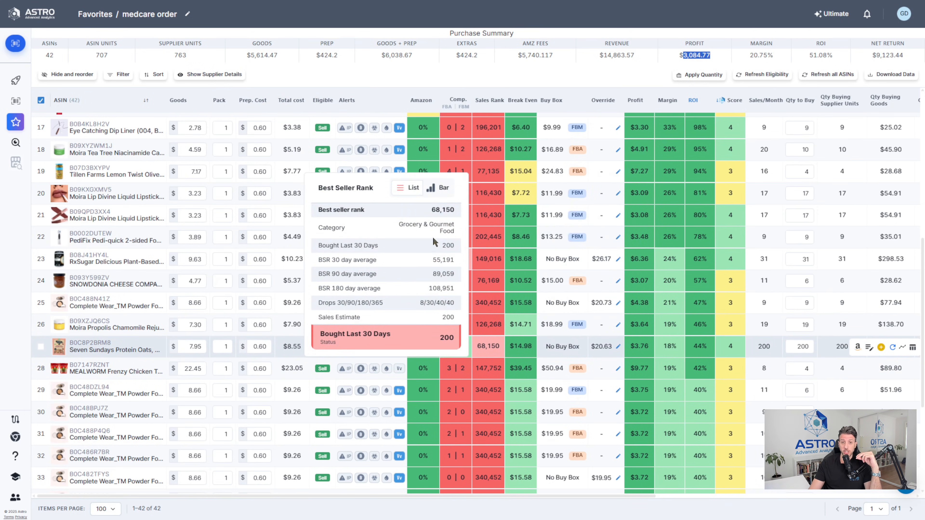
mouse_move(431, 209)
mouse_down()
mouse_move(444, 210)
mouse_move(430, 220)
mouse_up()
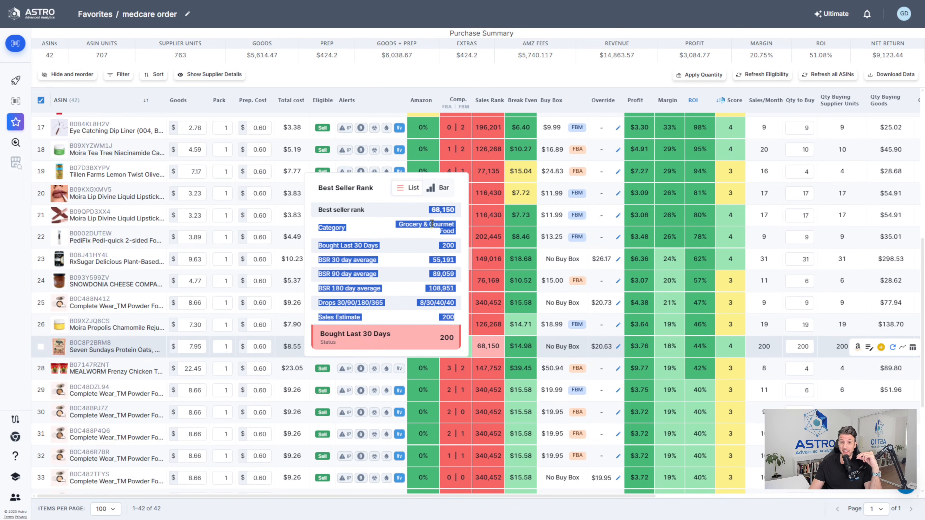
click(414, 273)
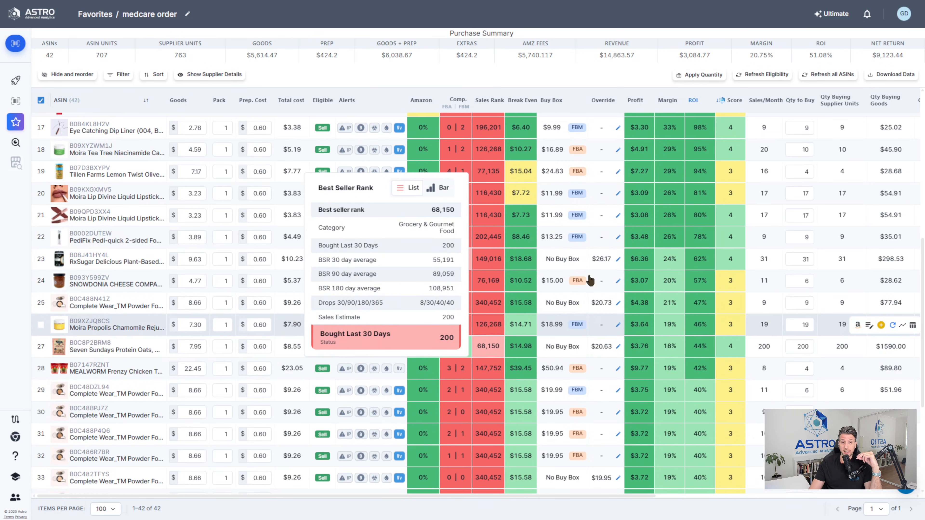